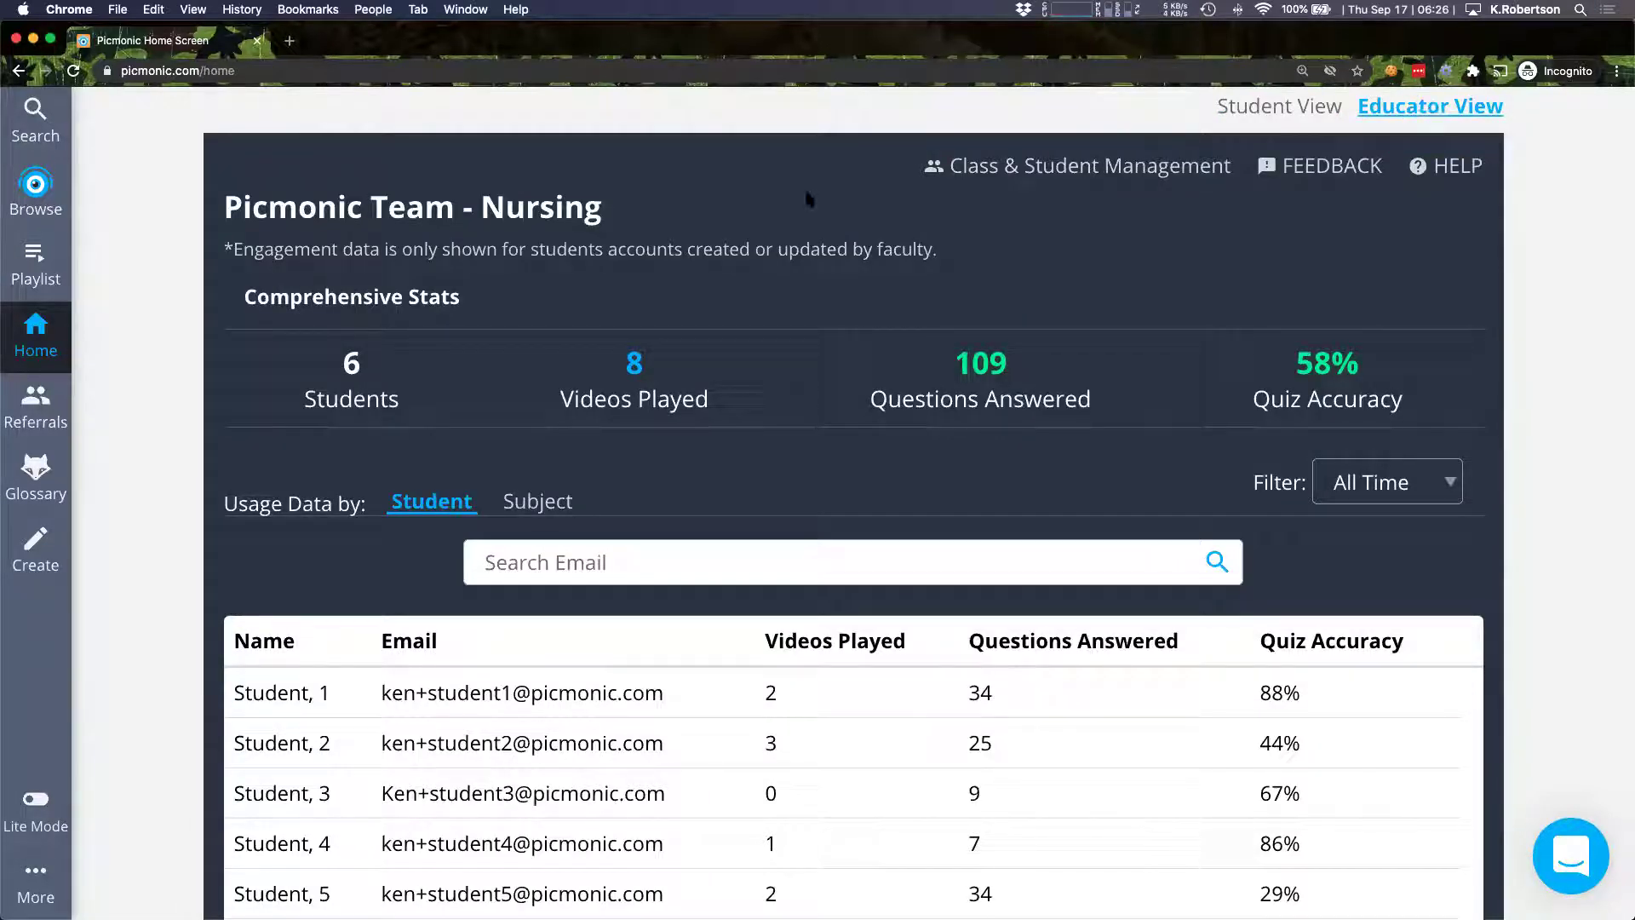
Step: Open the first student's usage details from the student list and view them by subject
scroll(657, 467, down, 3)
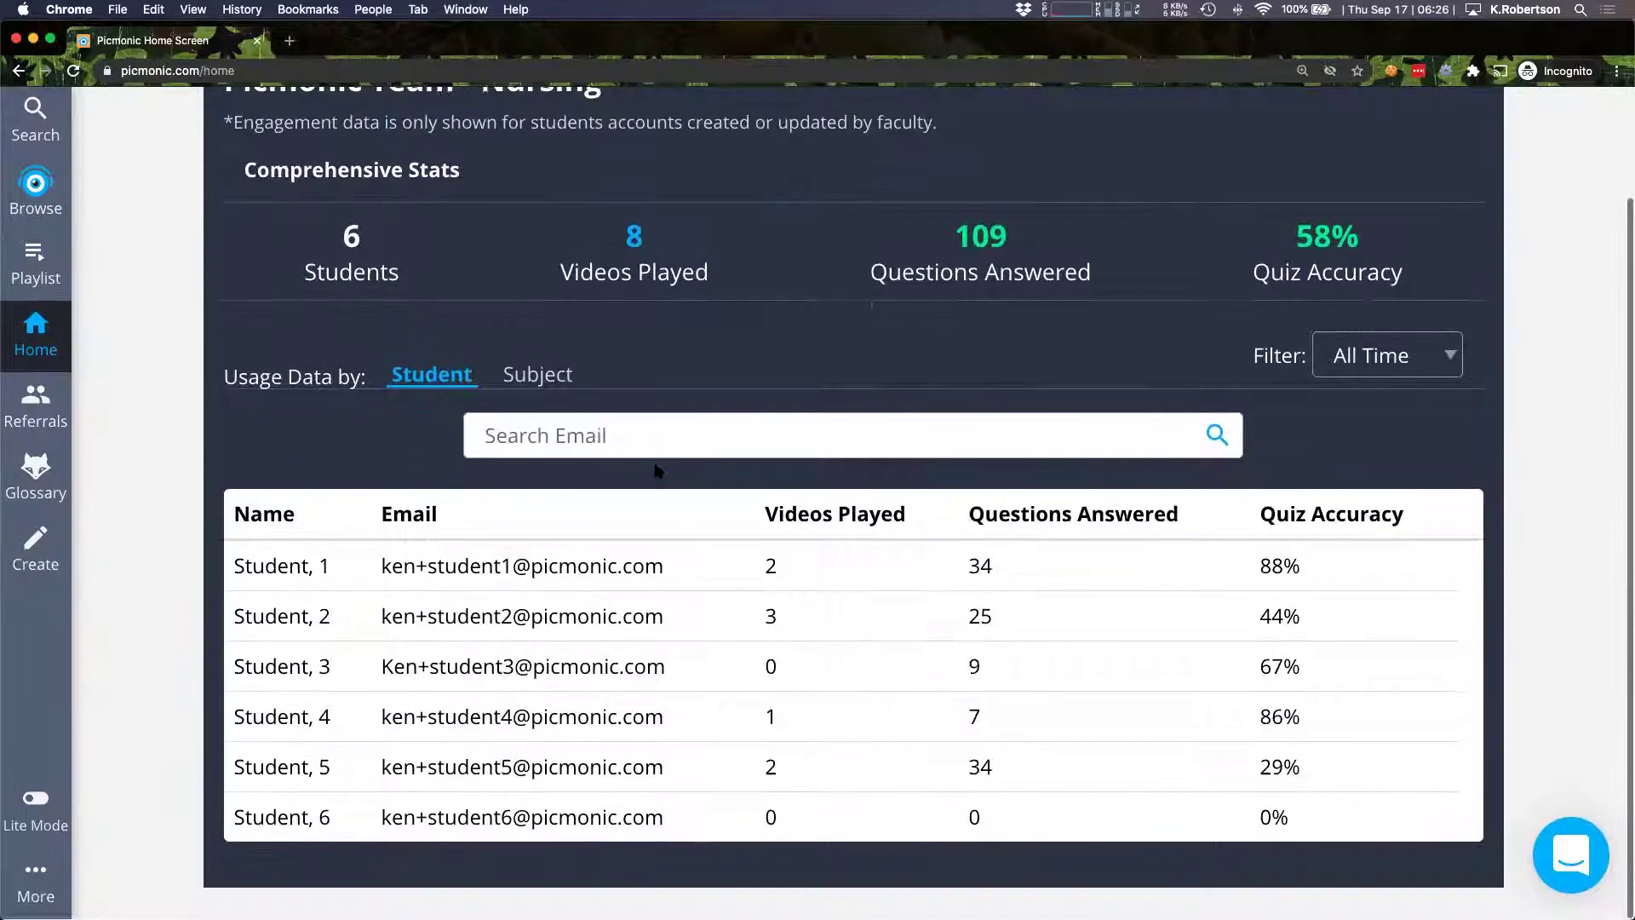
scroll(657, 467, up, 1)
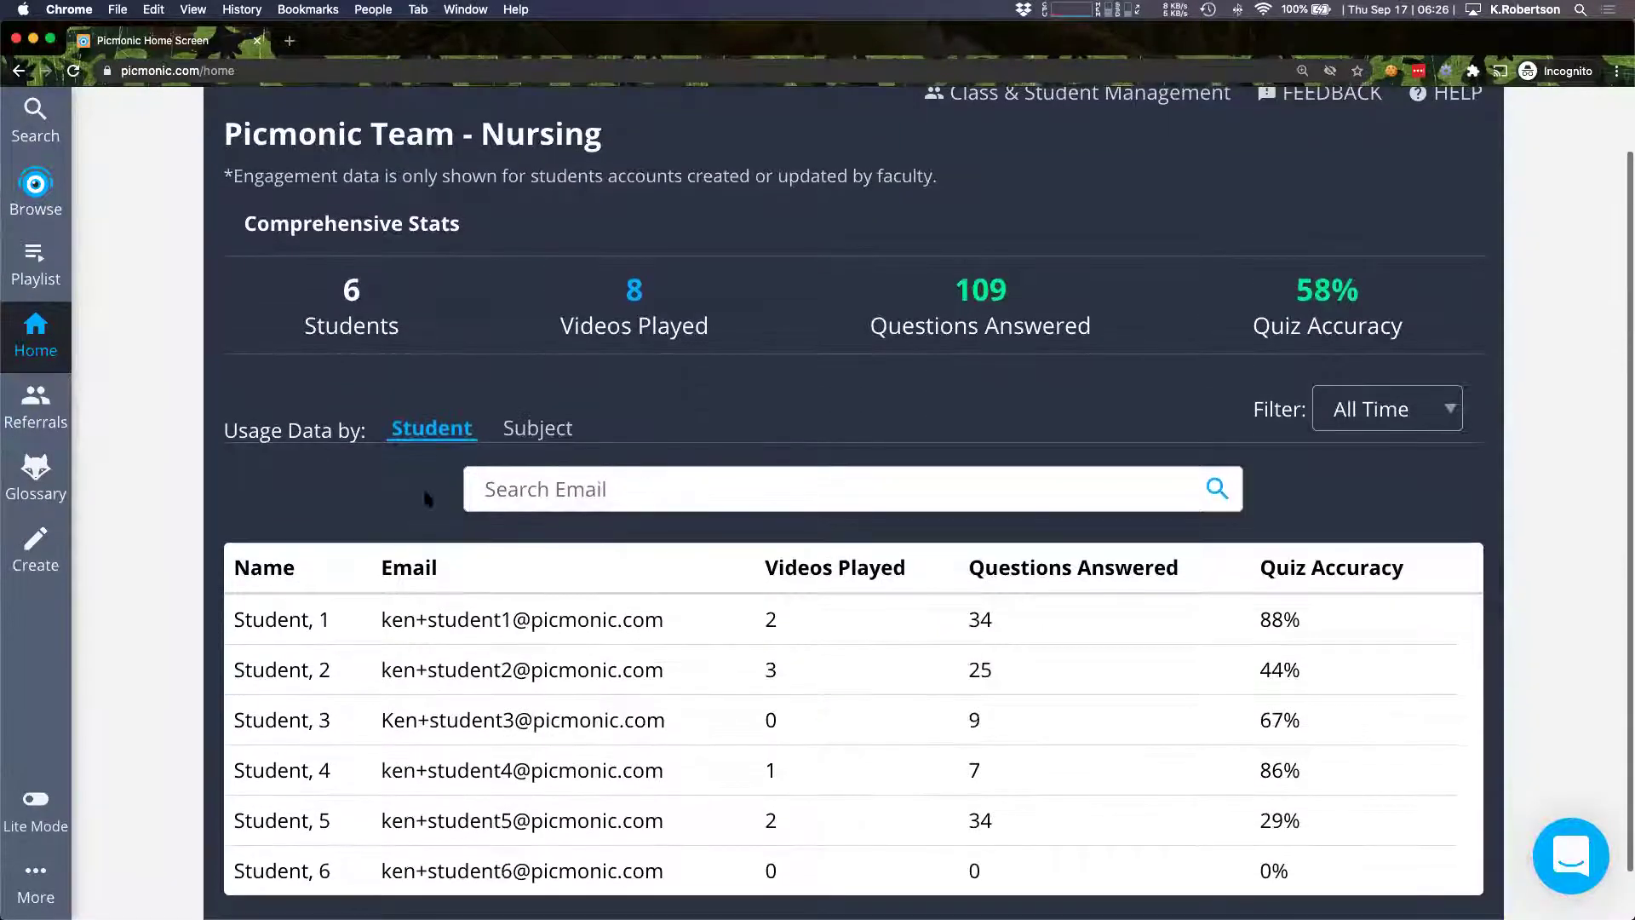
click(520, 628)
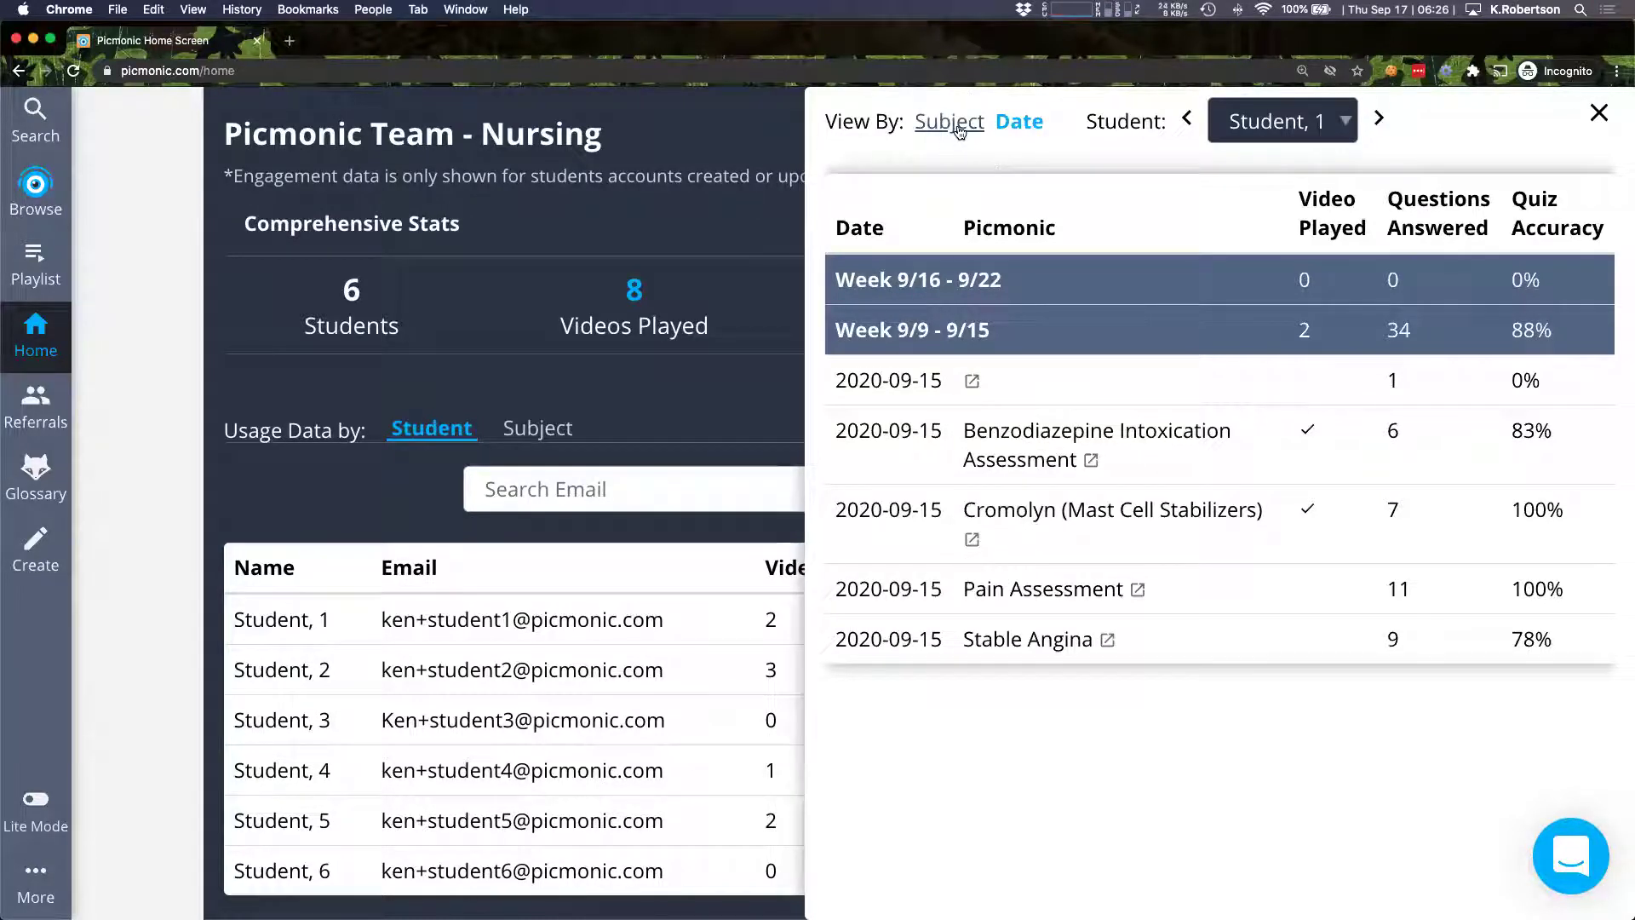
click(958, 127)
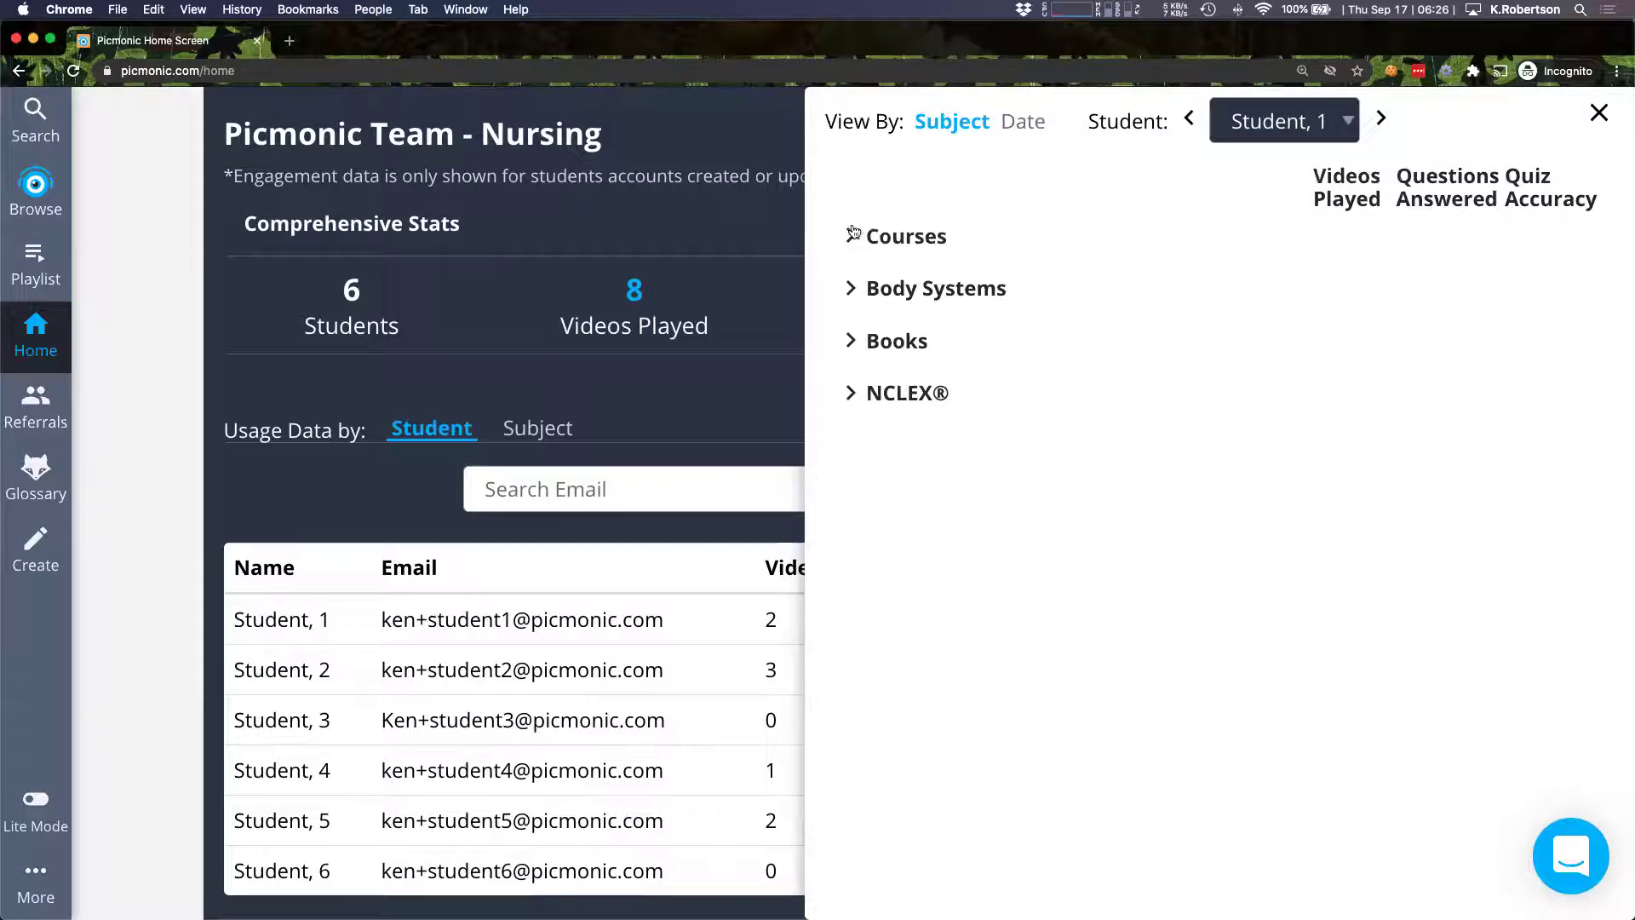
Step: Expand Courses and Pharmacological Nursing, including Medication Administration and Fundamentals under Pharmacology Basics, down to the P450 Interactions topics
click(852, 236)
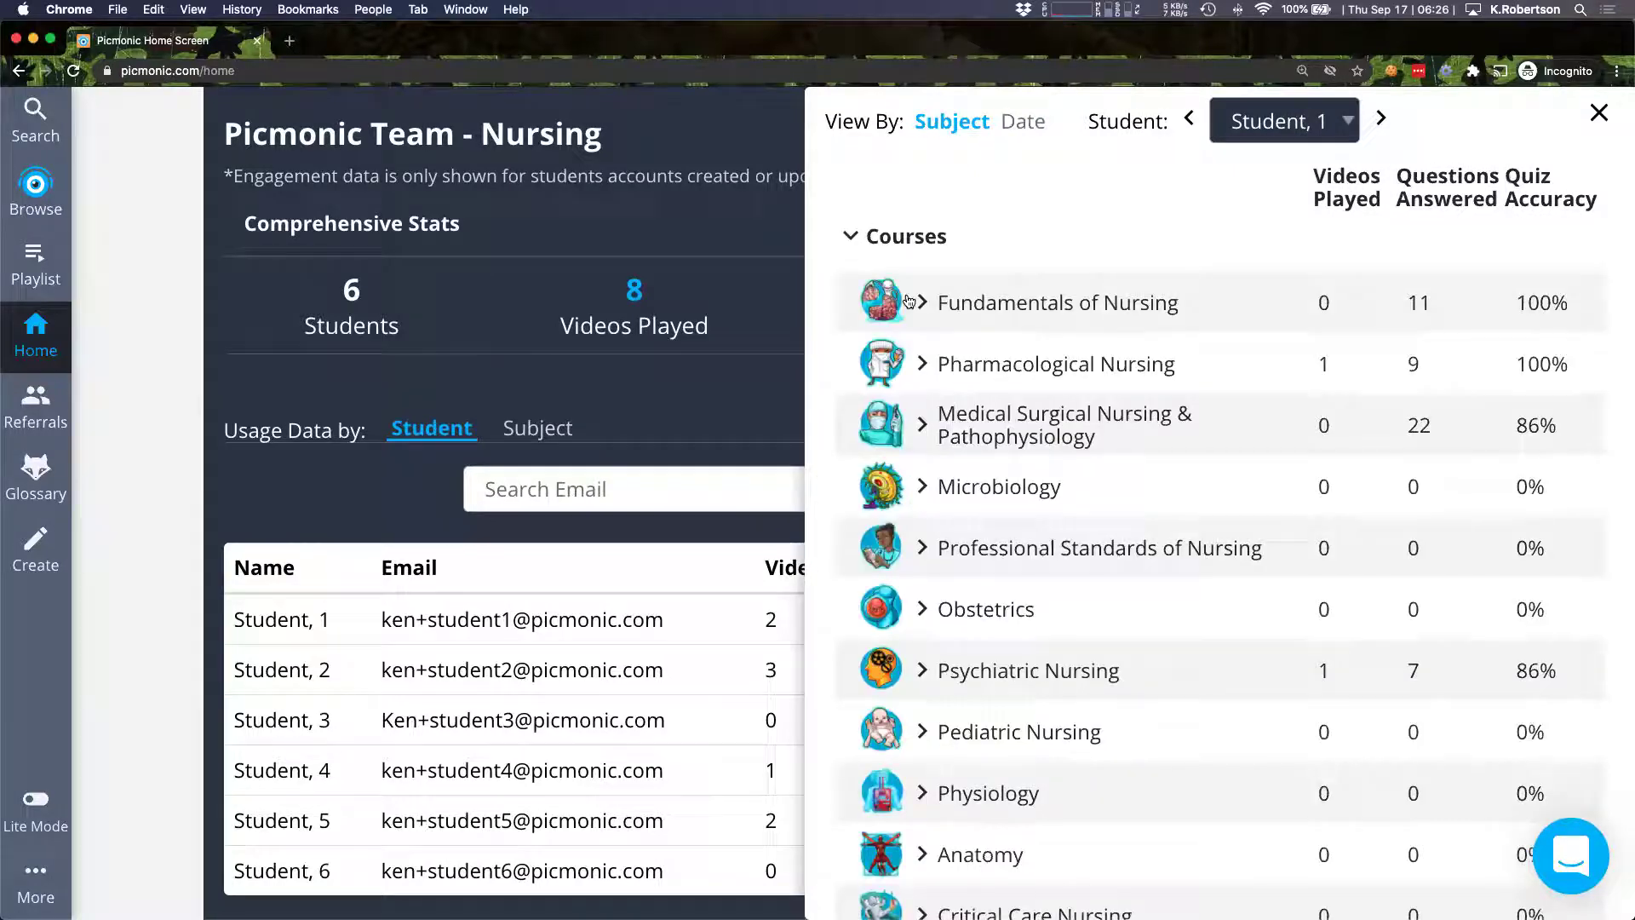
click(923, 371)
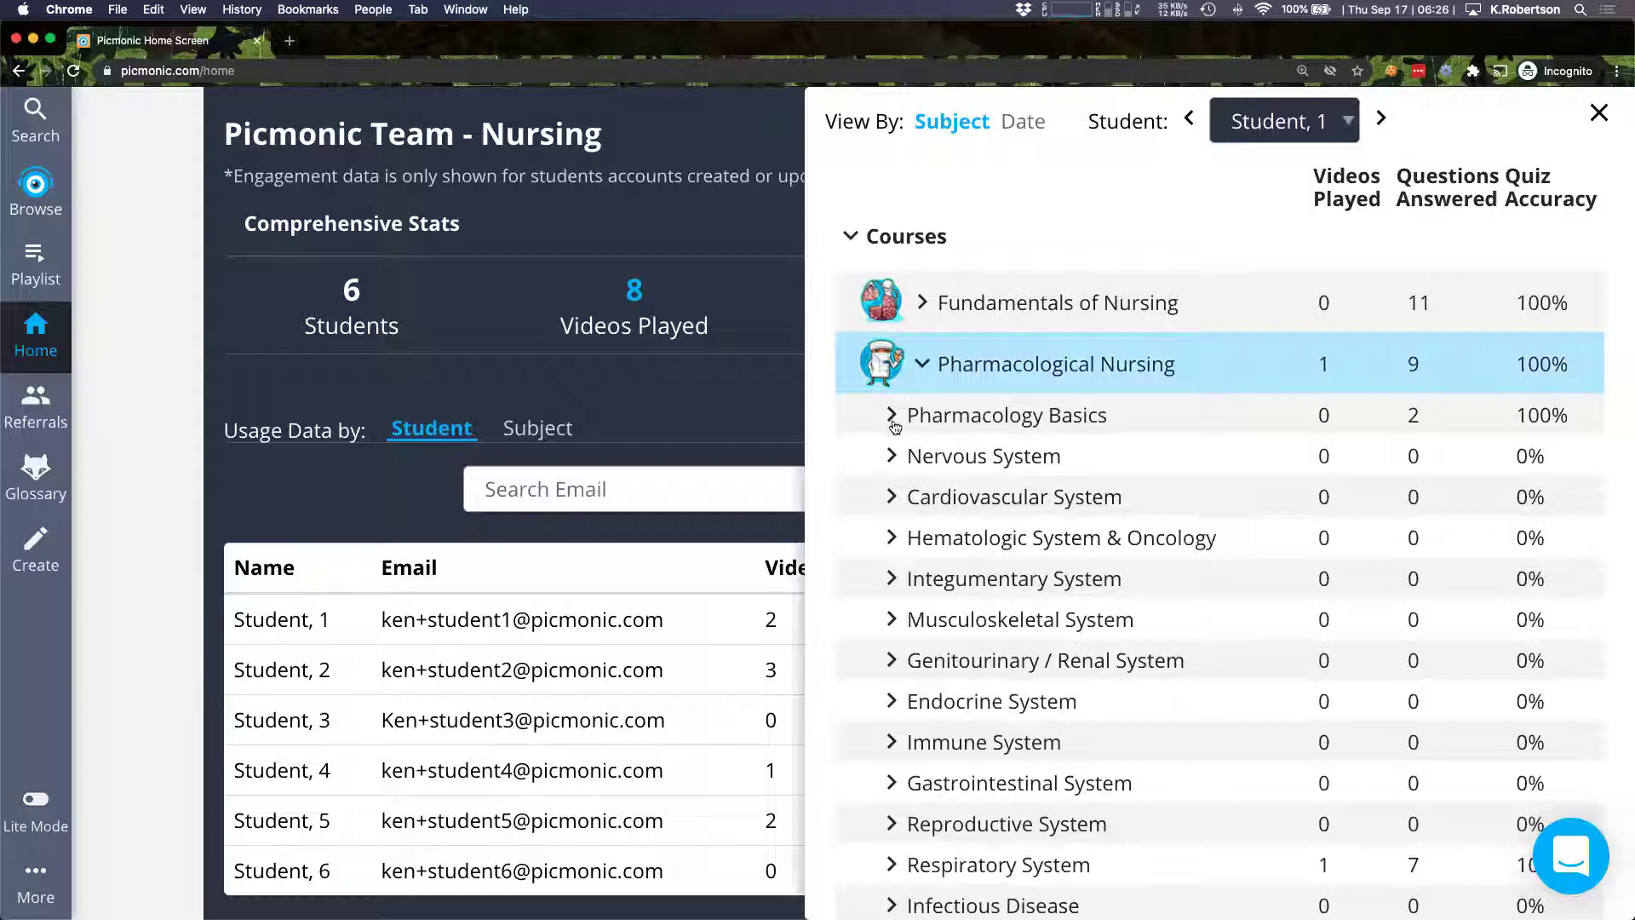
click(890, 417)
click(910, 456)
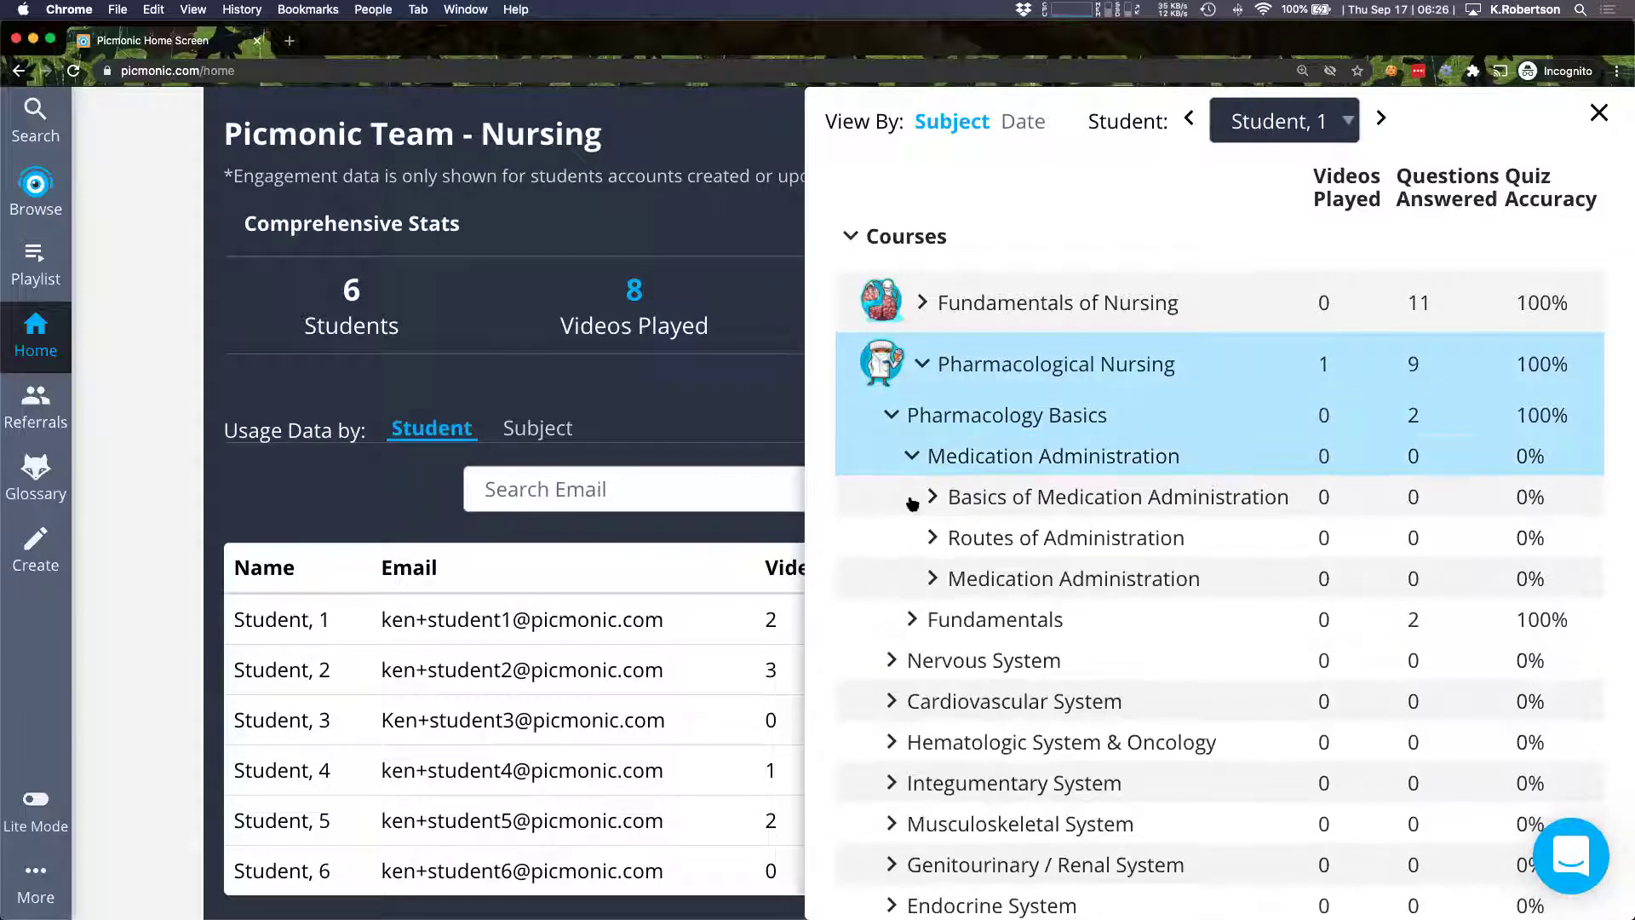
click(912, 619)
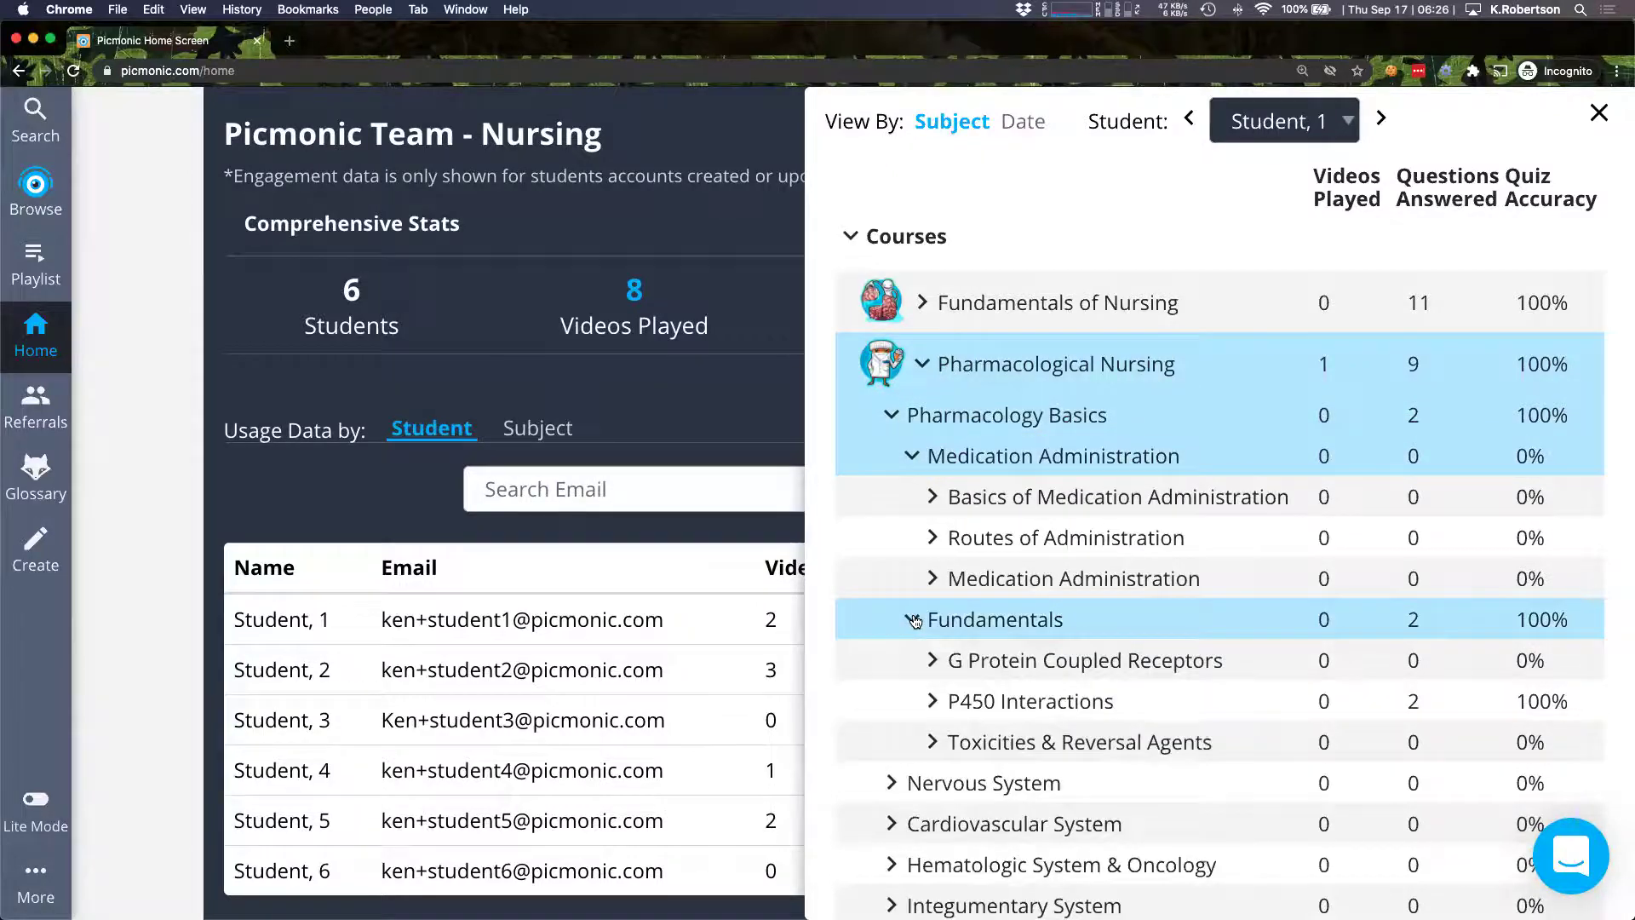
click(932, 702)
scroll(932, 702, down, 3)
scroll(932, 702, up, 3)
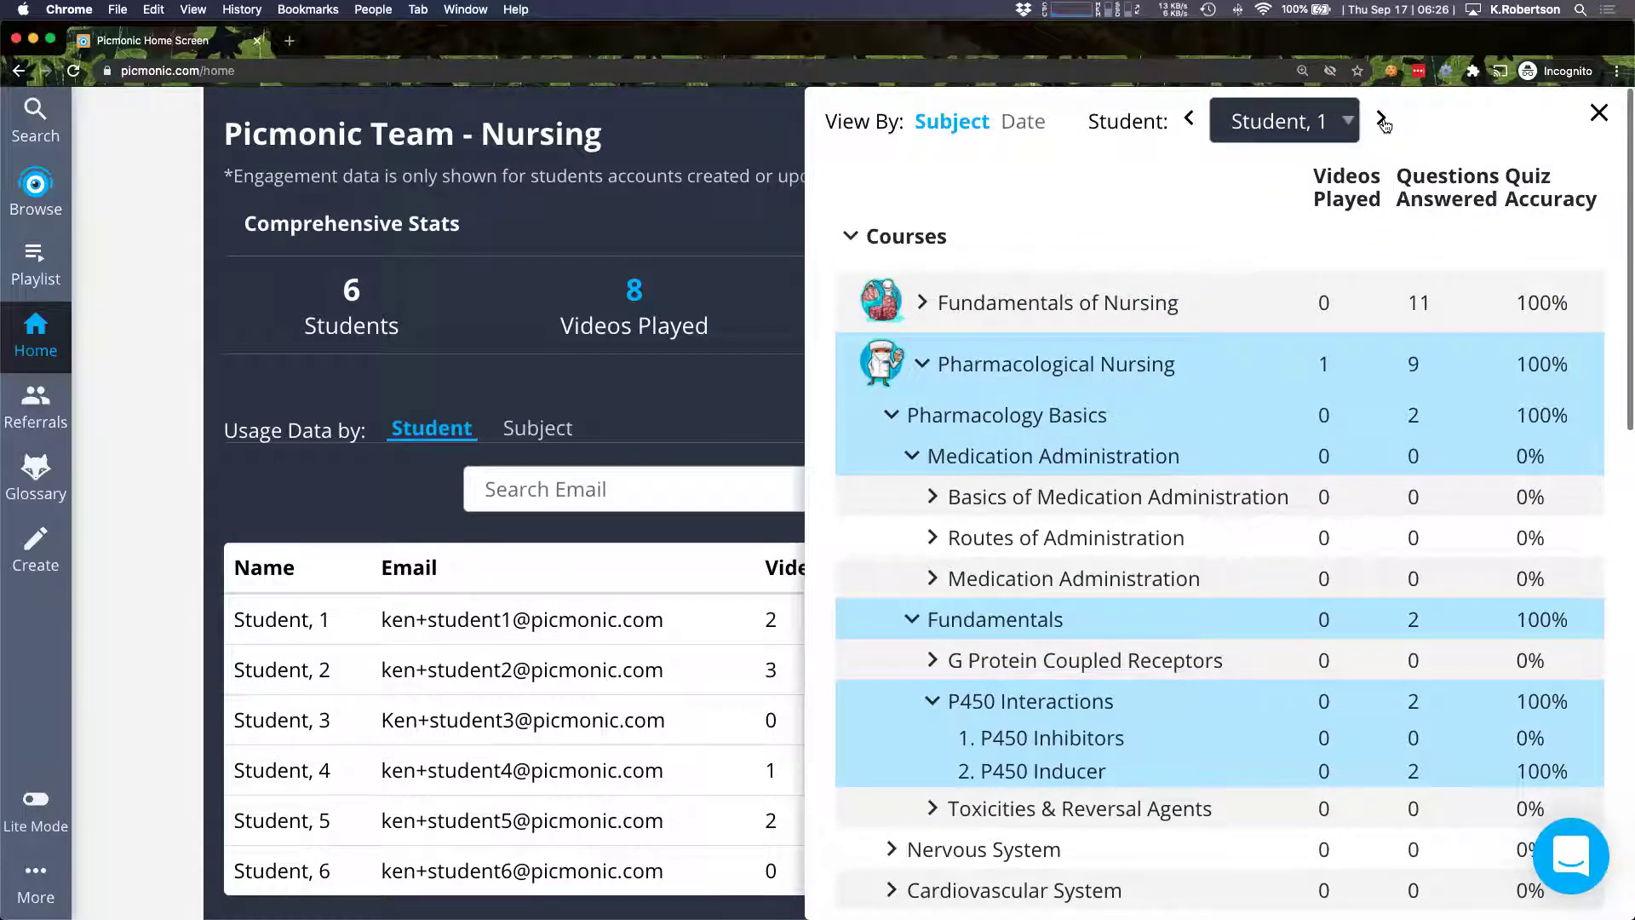
Step: Switch the details to Student 5, expand Cardiovascular System down to the Inotropes topics, and close the student details
click(1382, 120)
click(1382, 121)
click(1382, 121)
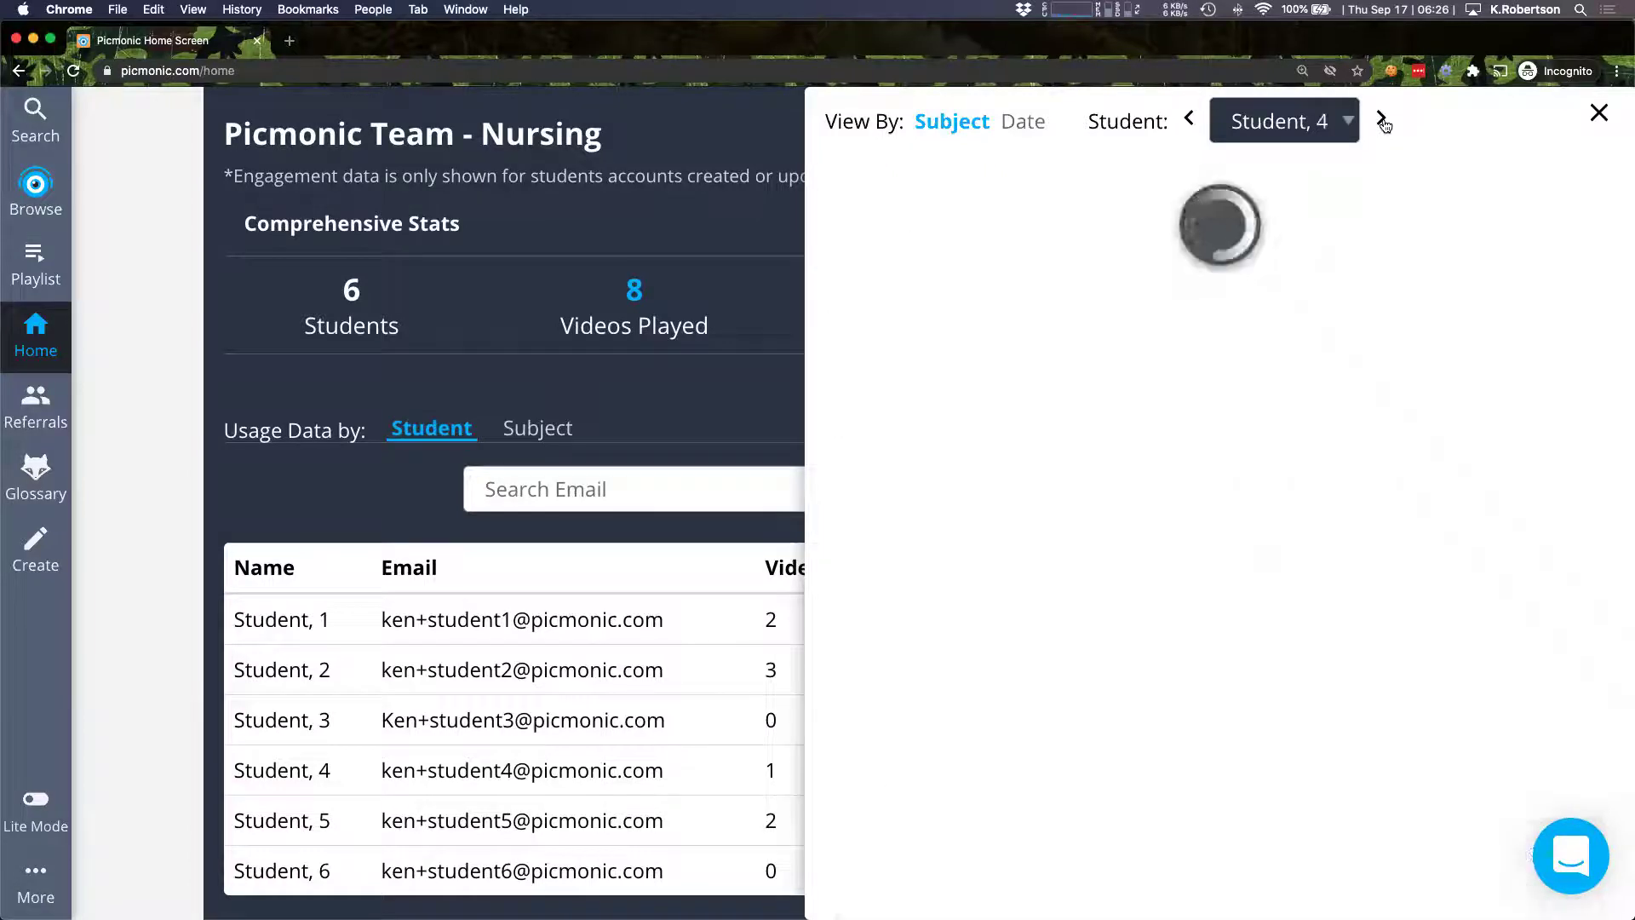
click(1382, 121)
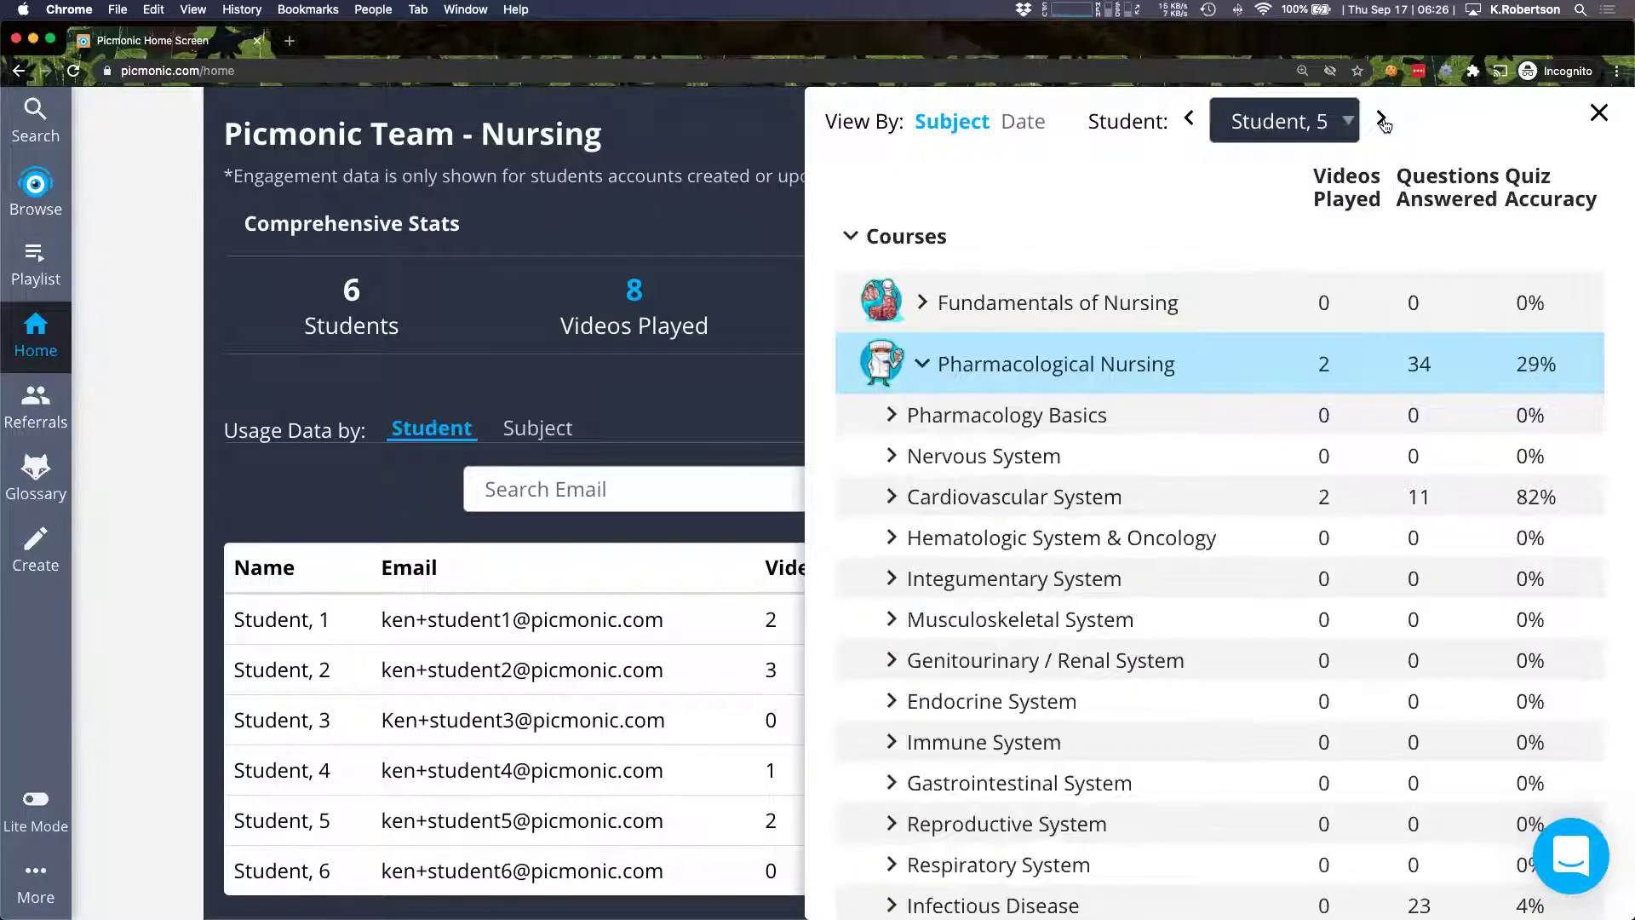
click(892, 502)
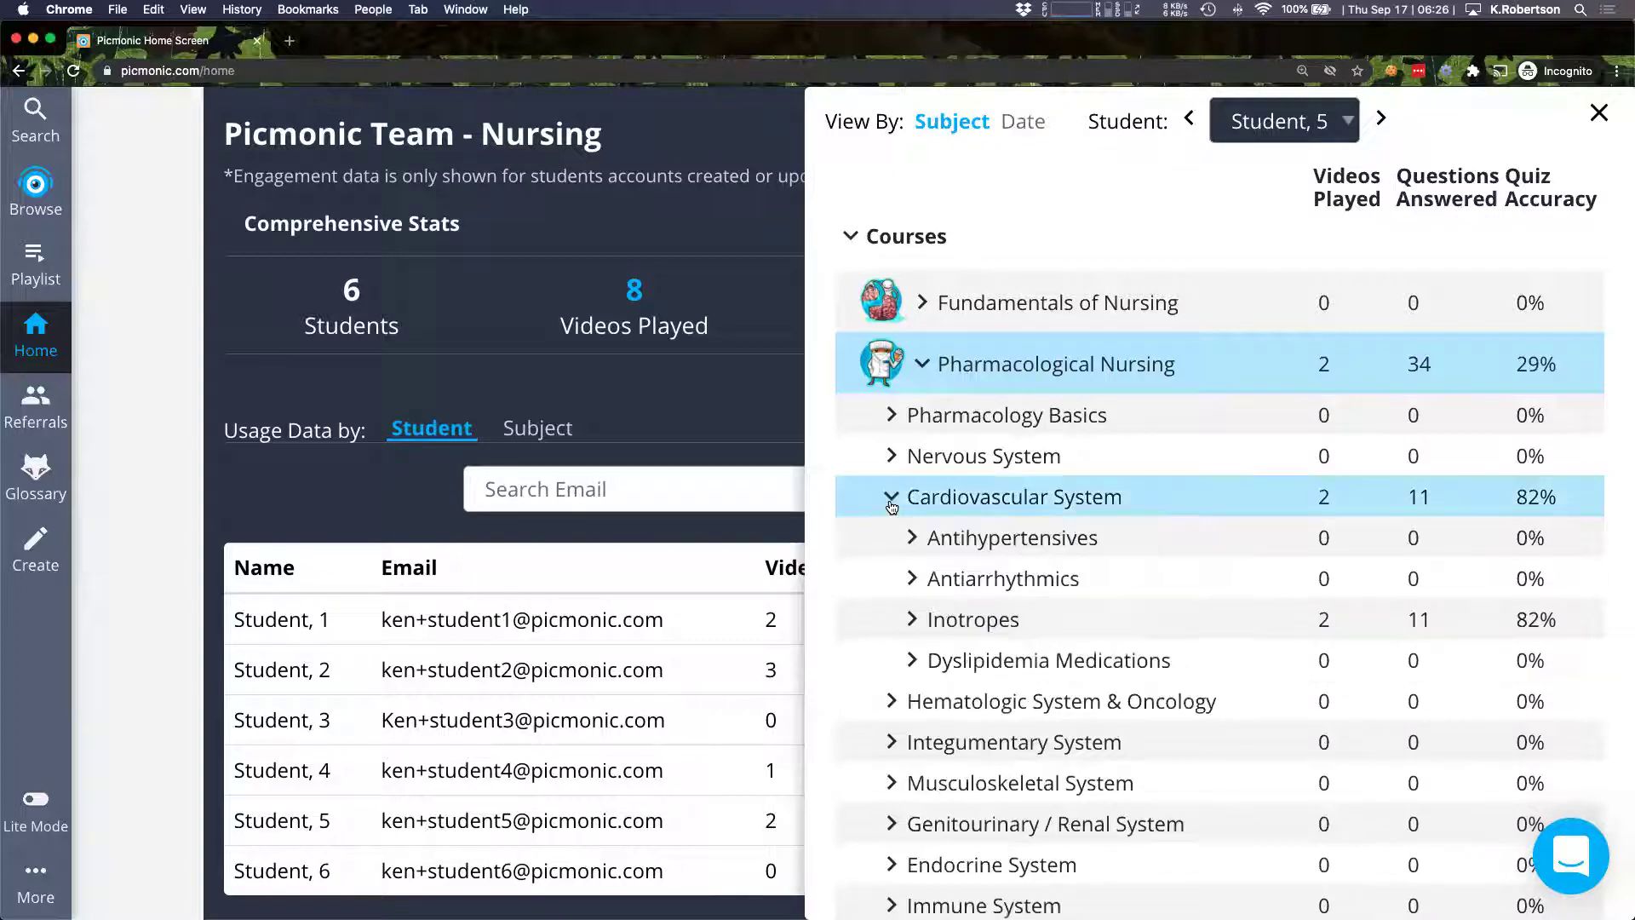
click(916, 616)
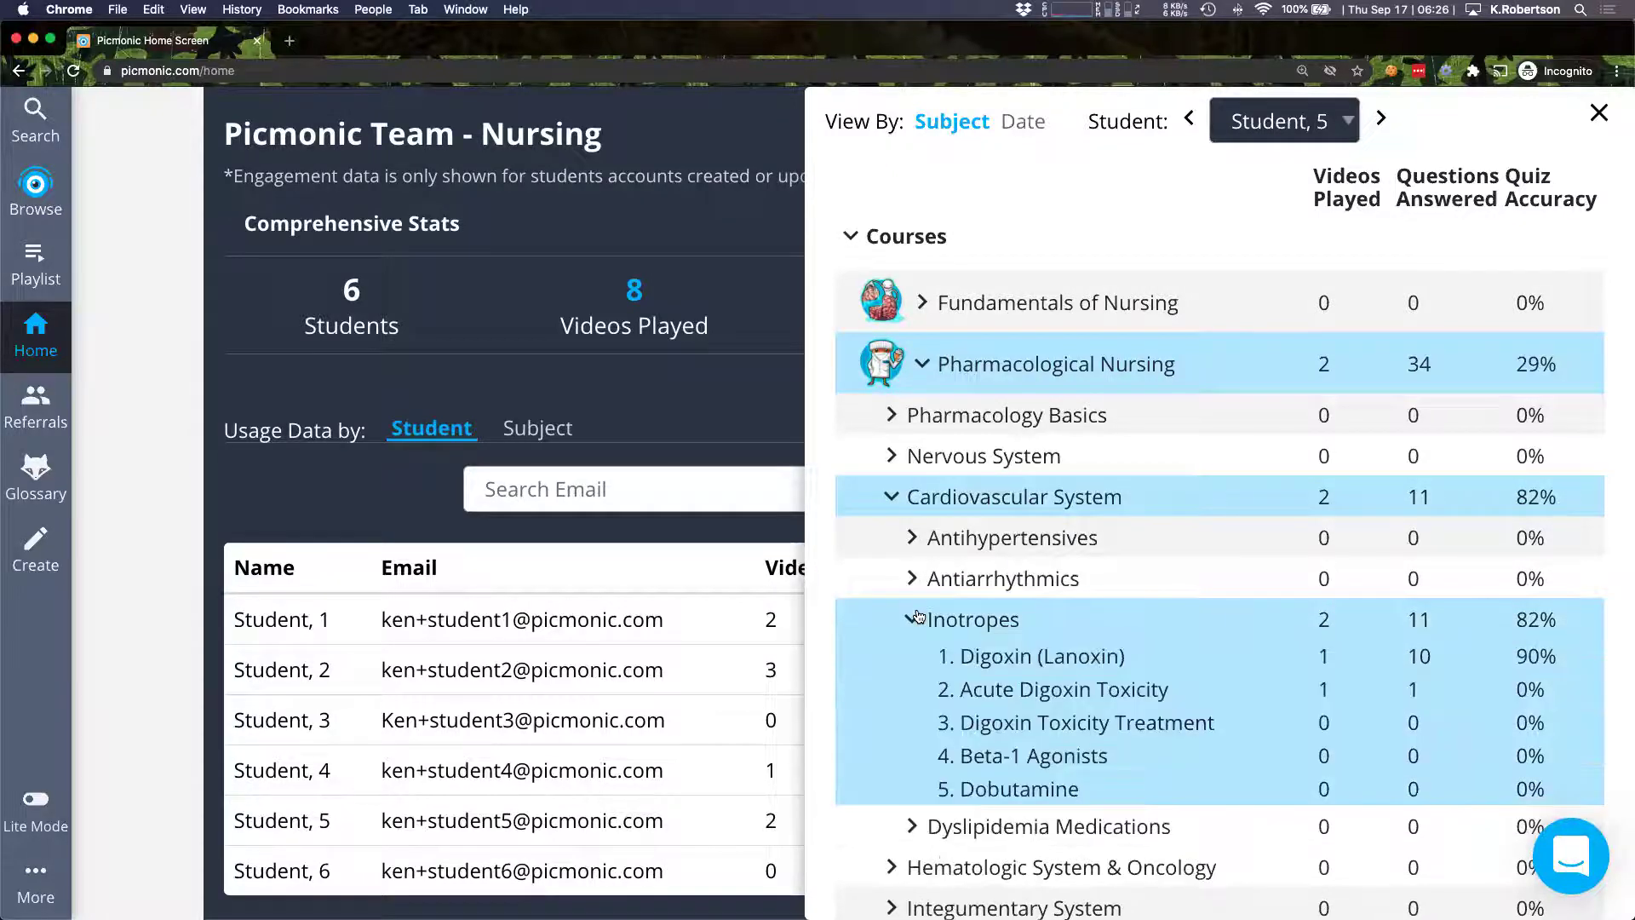
click(746, 532)
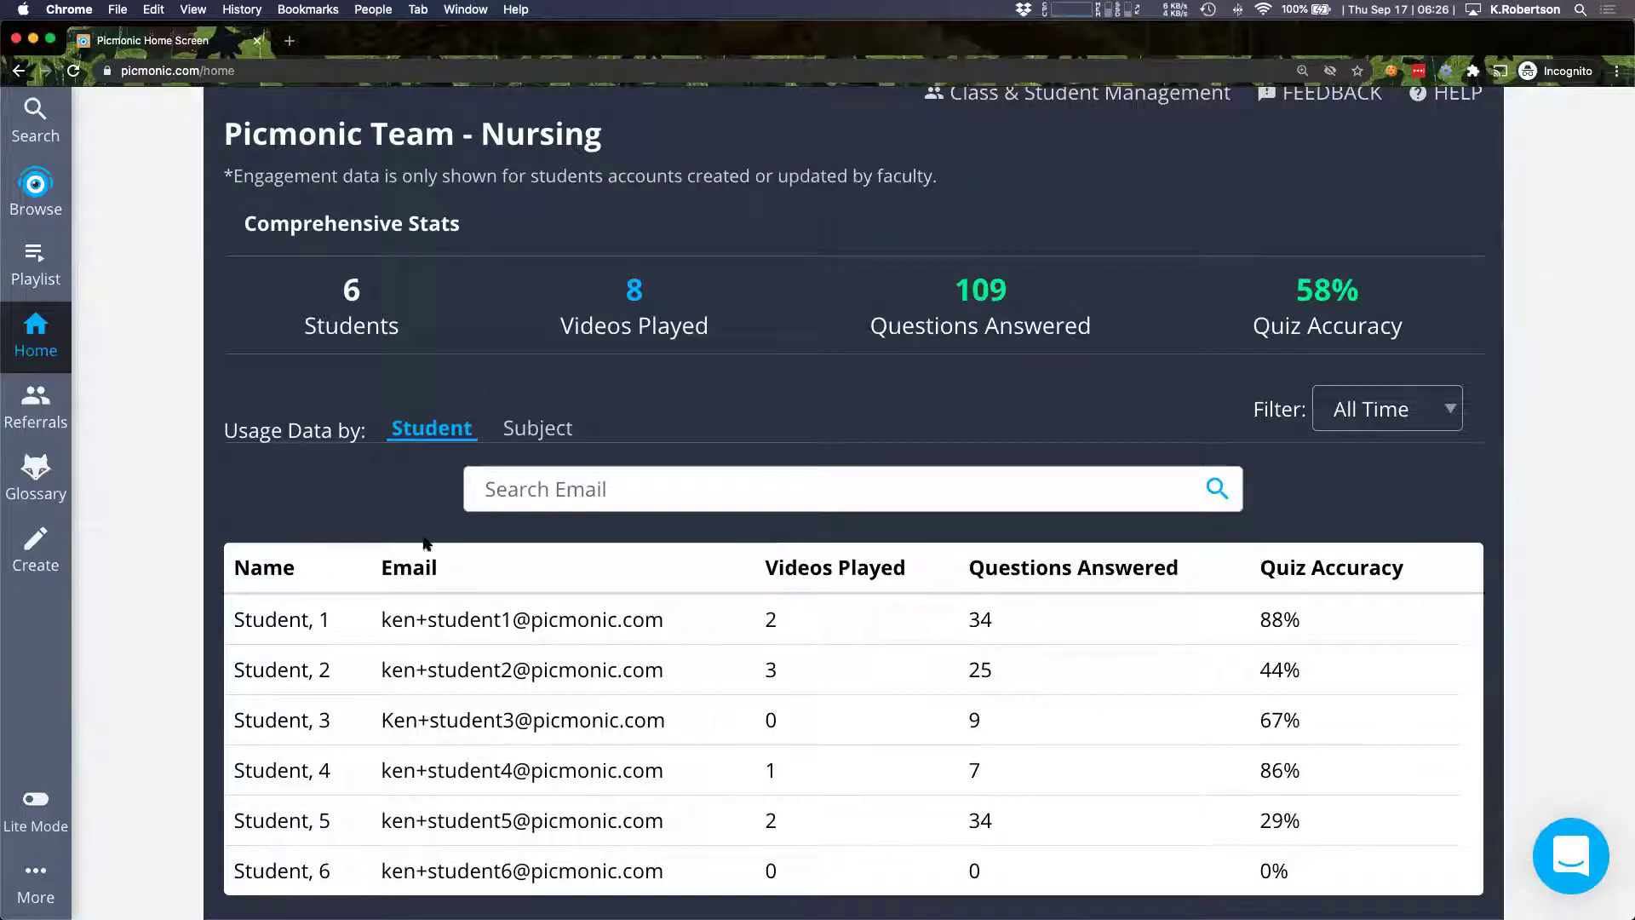
Step: View the whole group's usage data by subject and expand Pharmacological Nursing under Courses
click(547, 430)
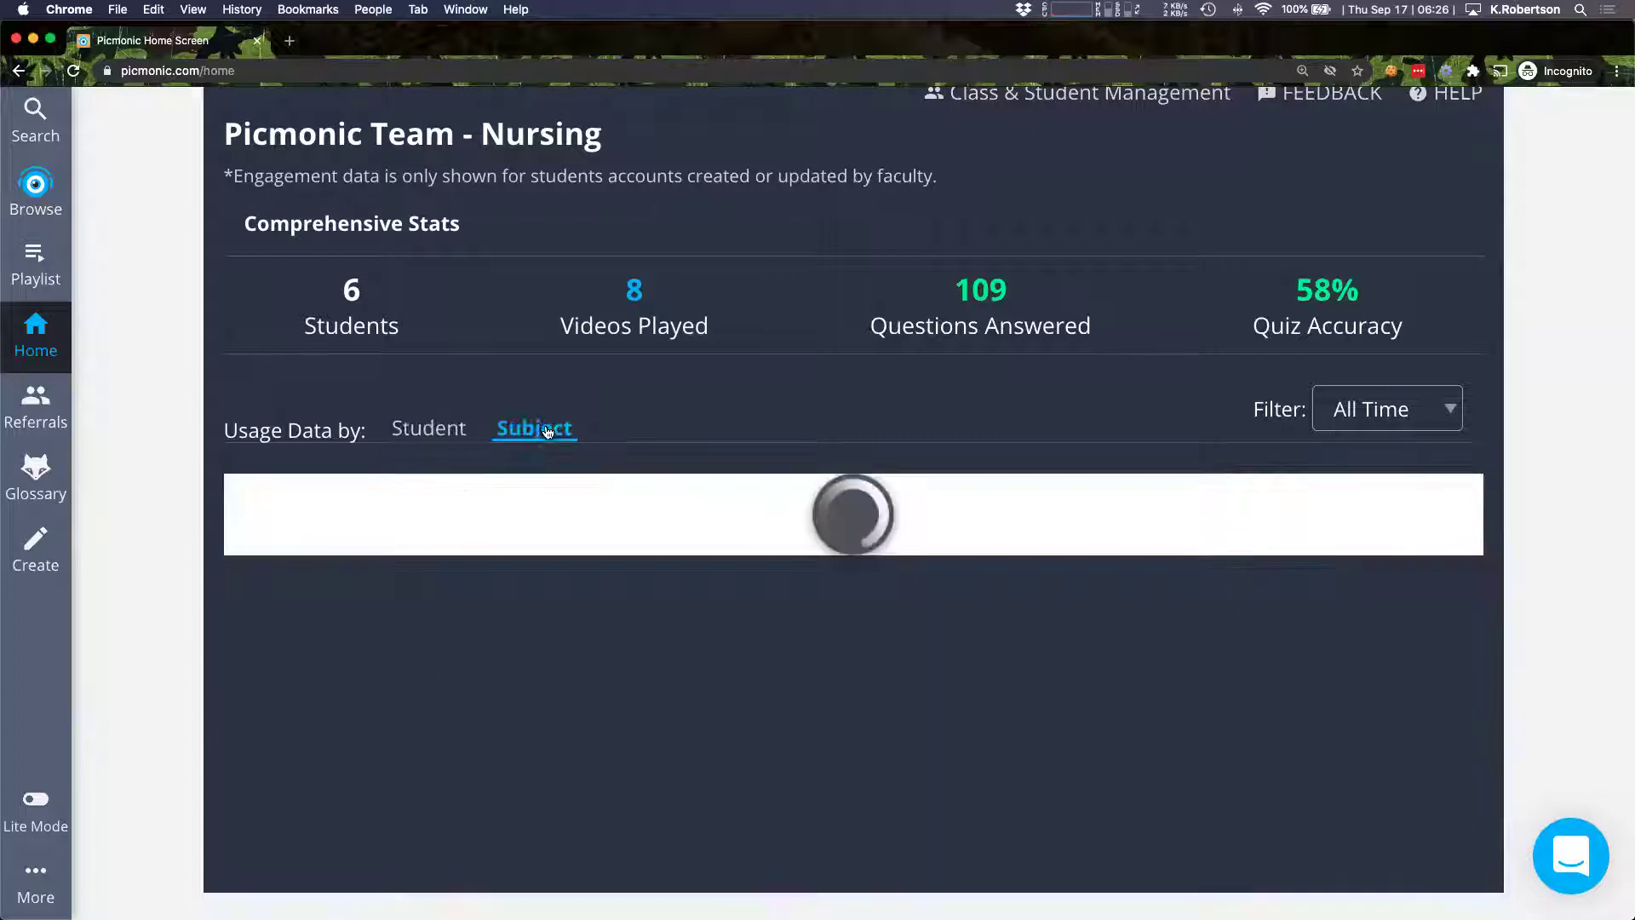
click(250, 538)
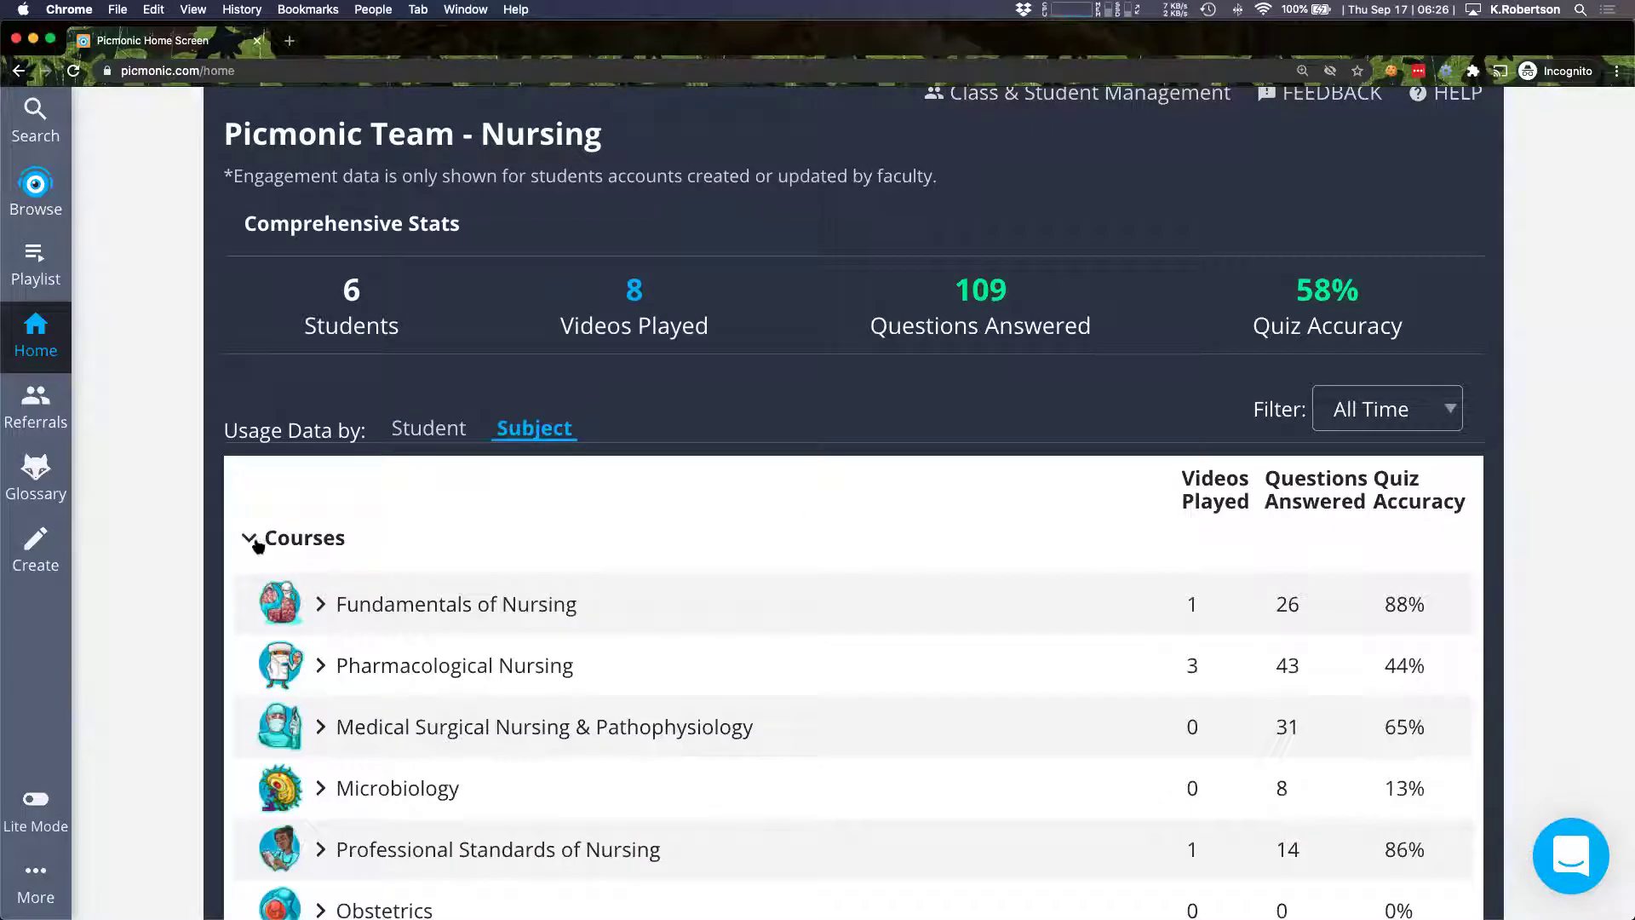
scroll(367, 653, down, 1)
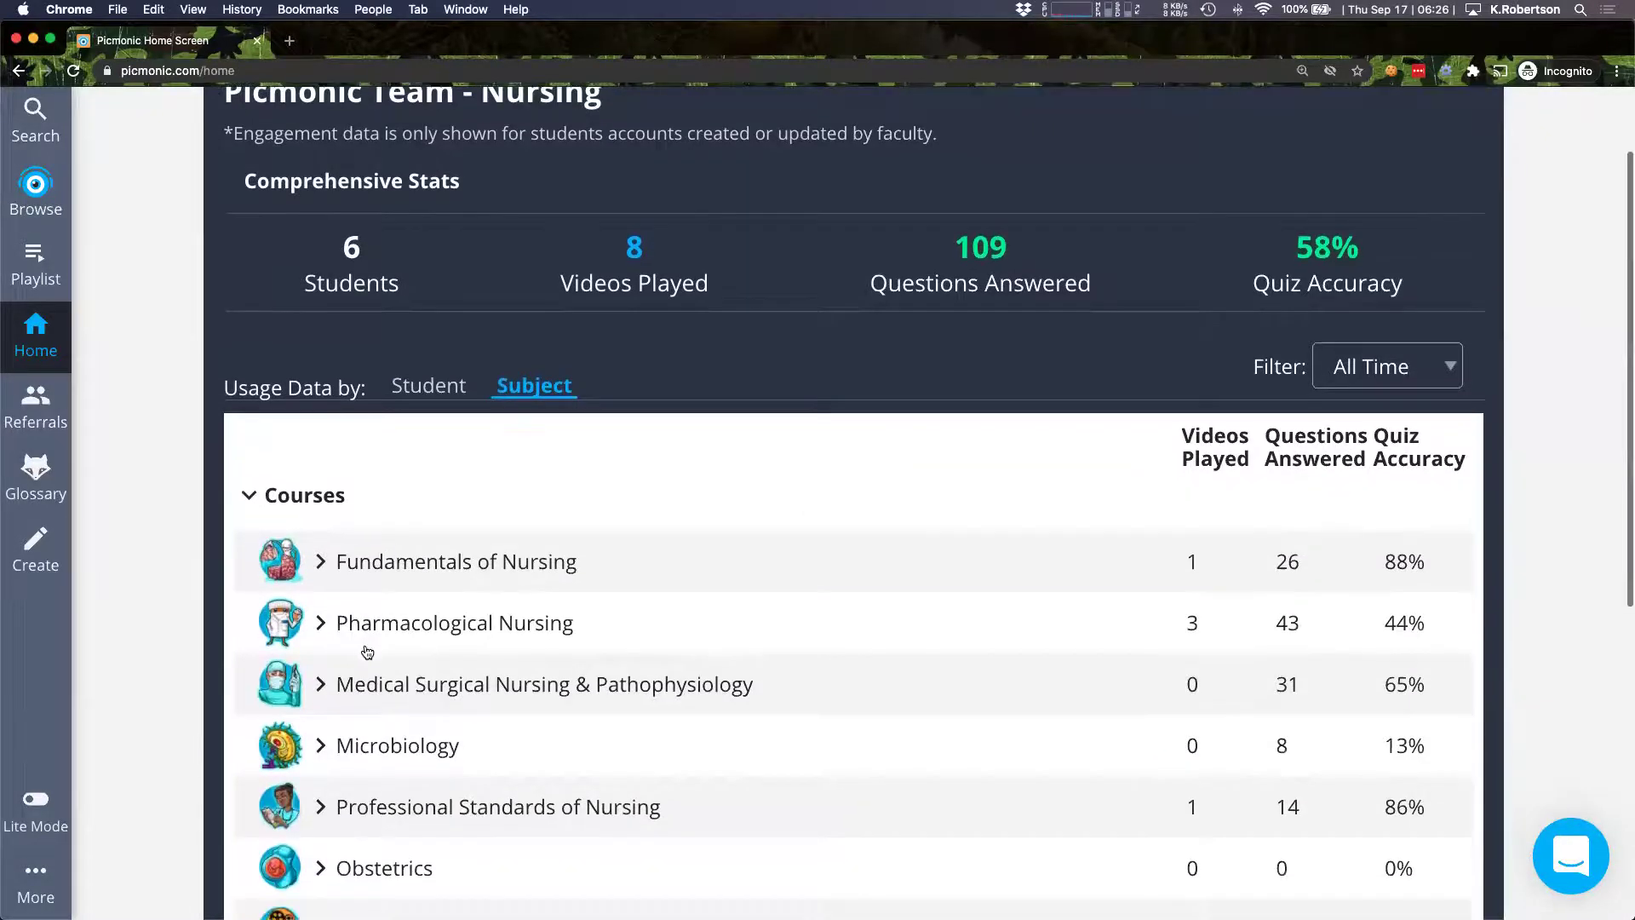
click(320, 627)
scroll(320, 628, down, 3)
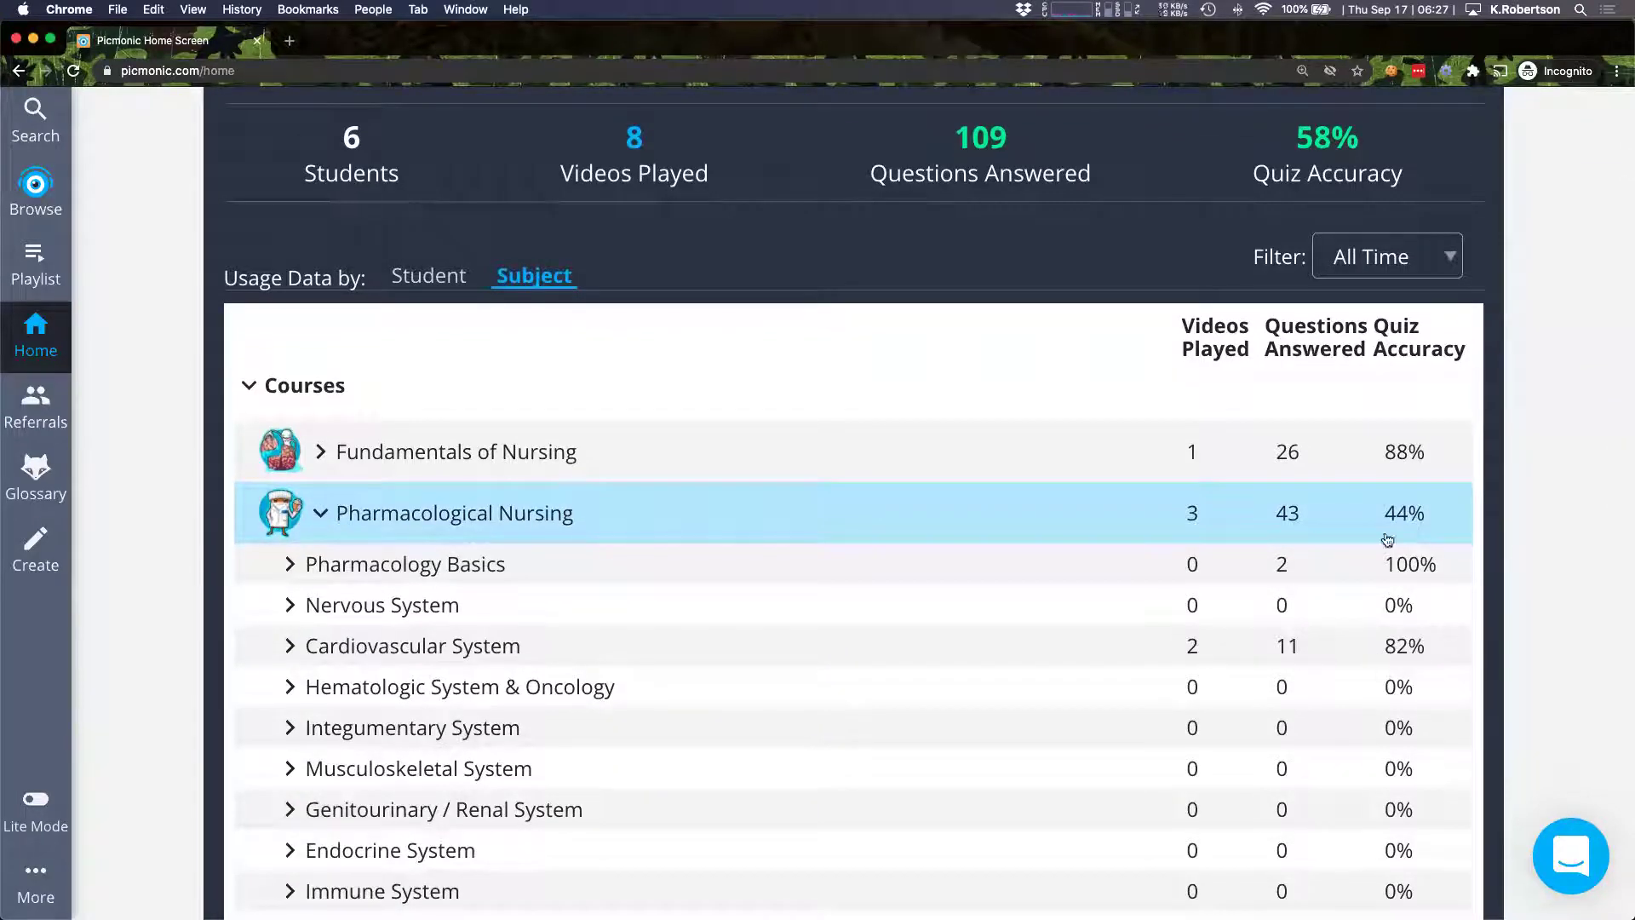
scroll(597, 449, up, 5)
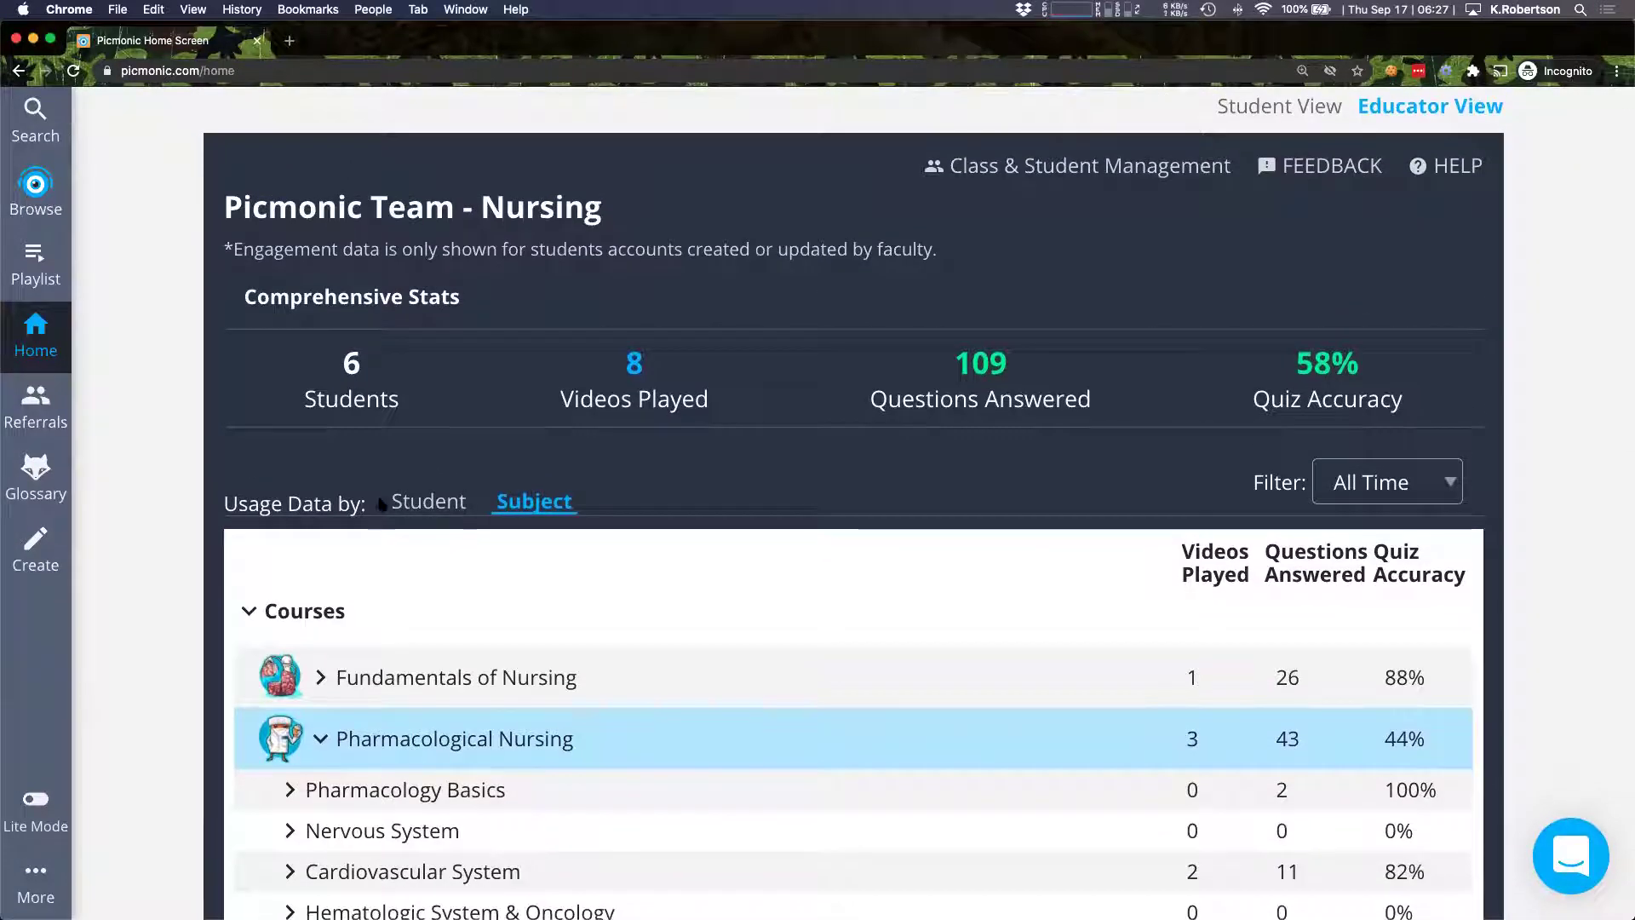
Step: Return the usage data to the per-student breakdown and look over the student list
click(408, 504)
scroll(459, 741, down, 2)
scroll(464, 745, up, 2)
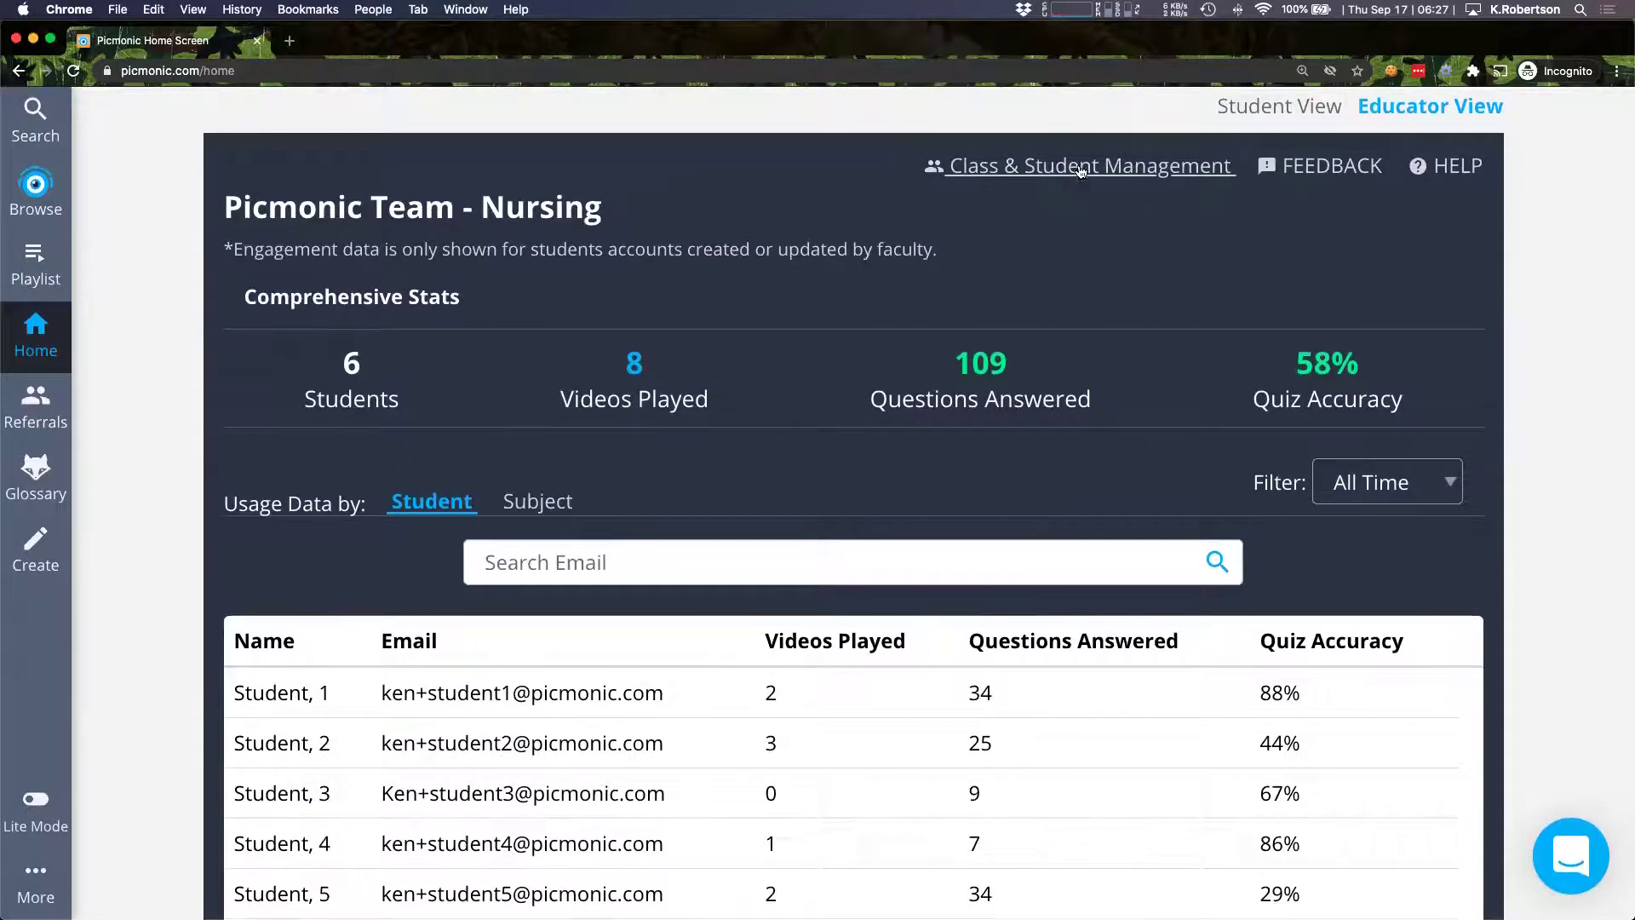
Step: Start a new class in Class & Student Management and name it NUR200
click(1080, 168)
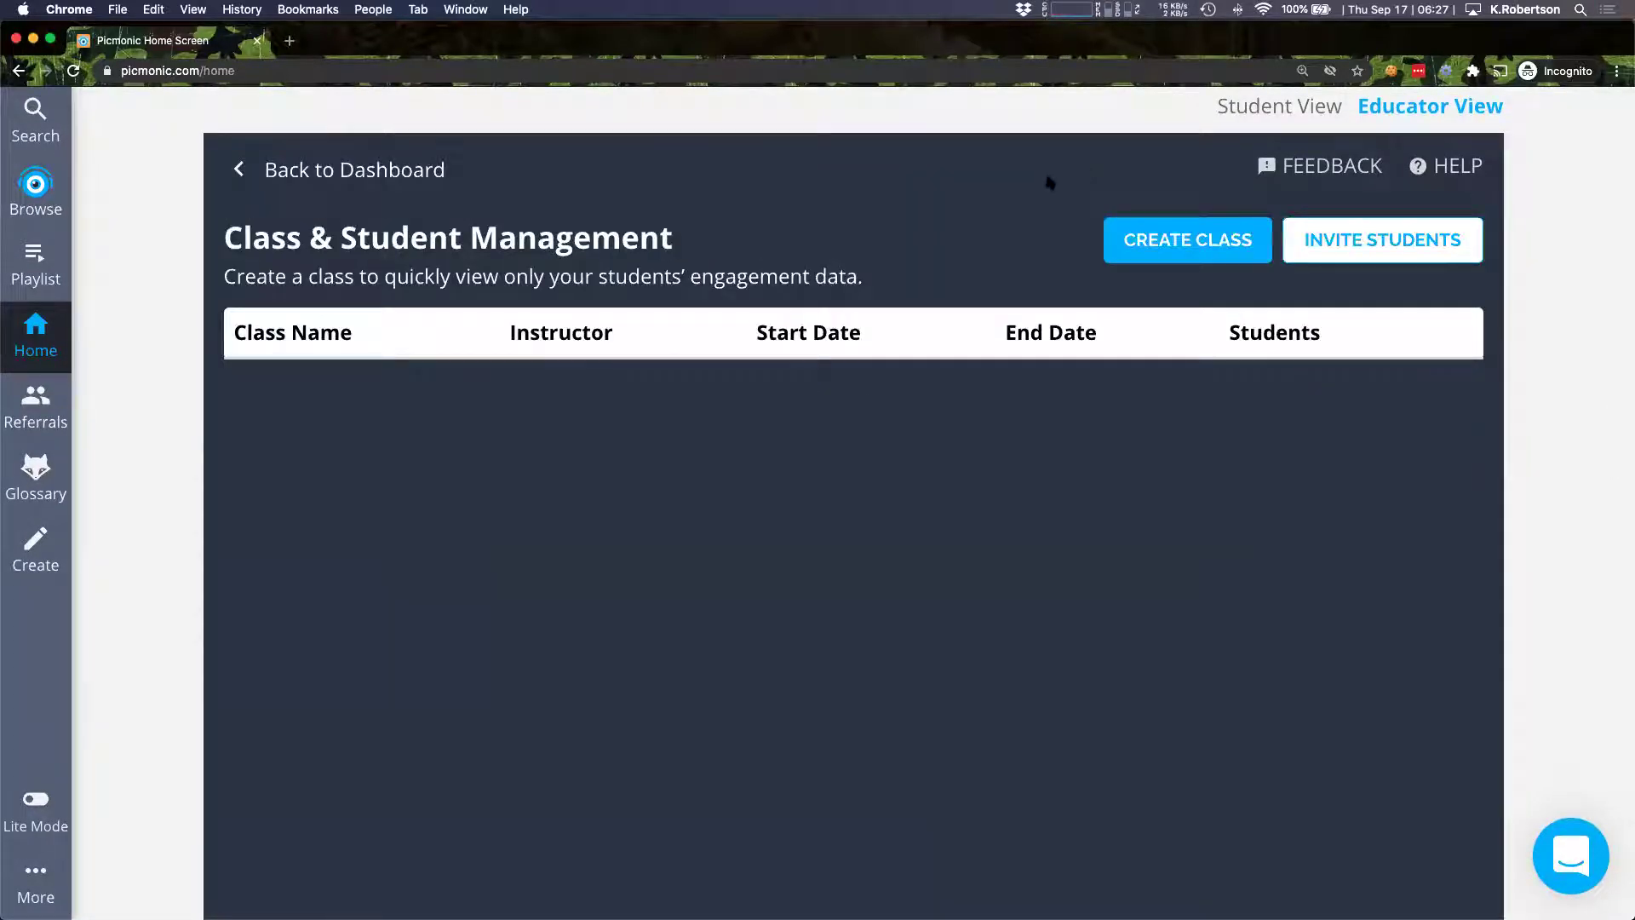
click(1179, 243)
click(826, 298)
text(NUR200)
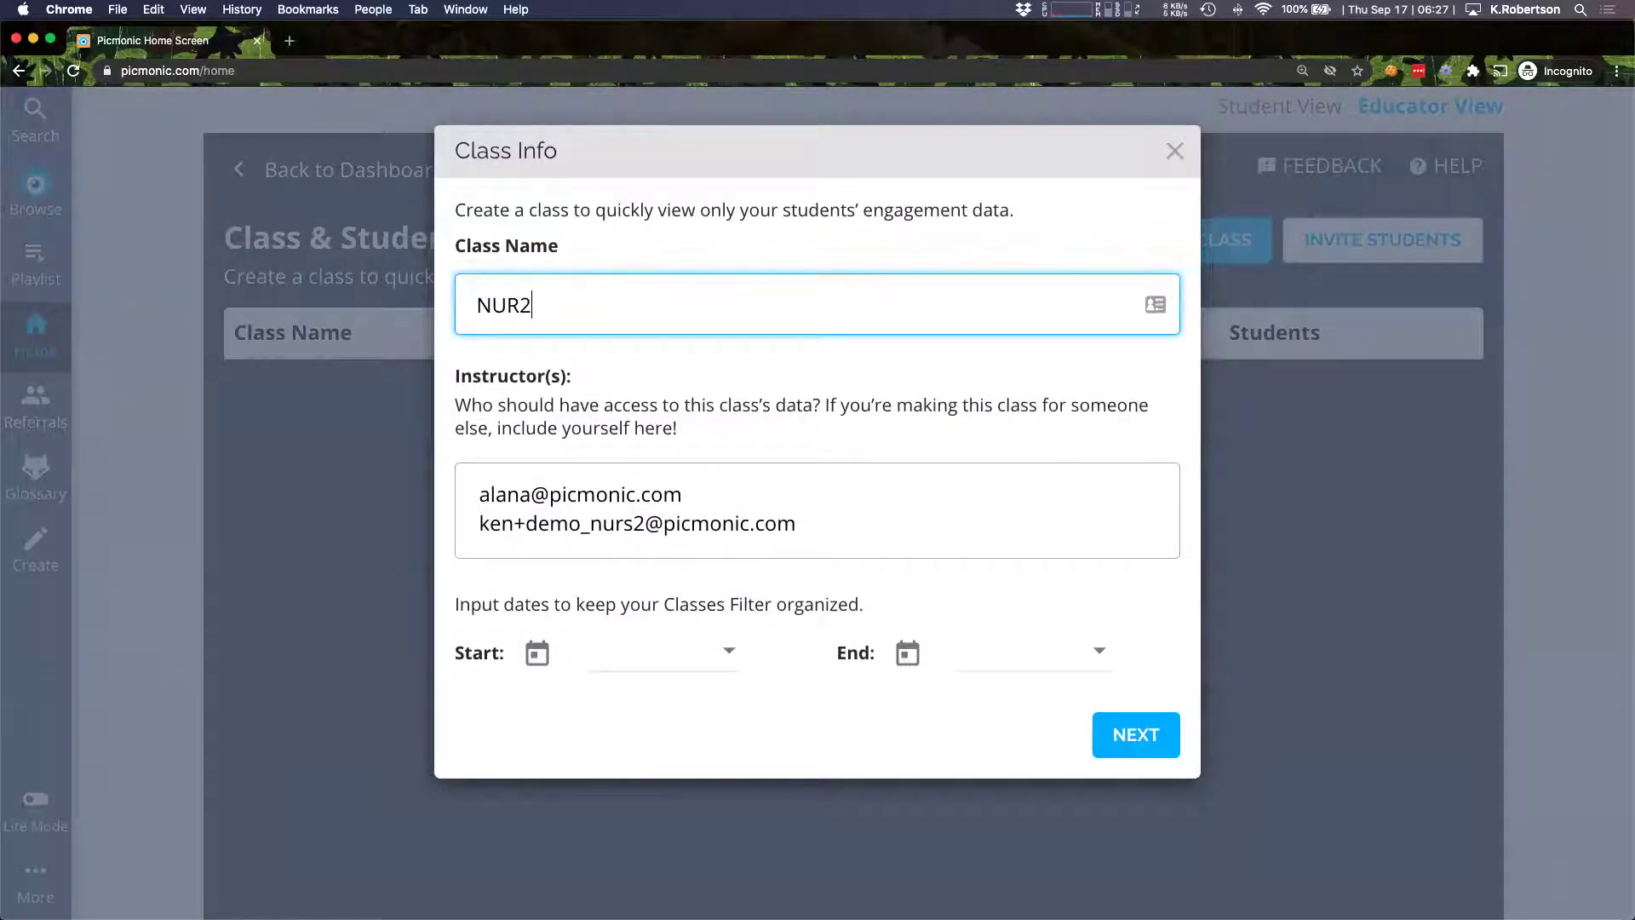
Step: Set the class's start date to 9/7/2020 and end date to 12/11/2020, and continue to the student roster
triple_click(720, 521)
click(734, 647)
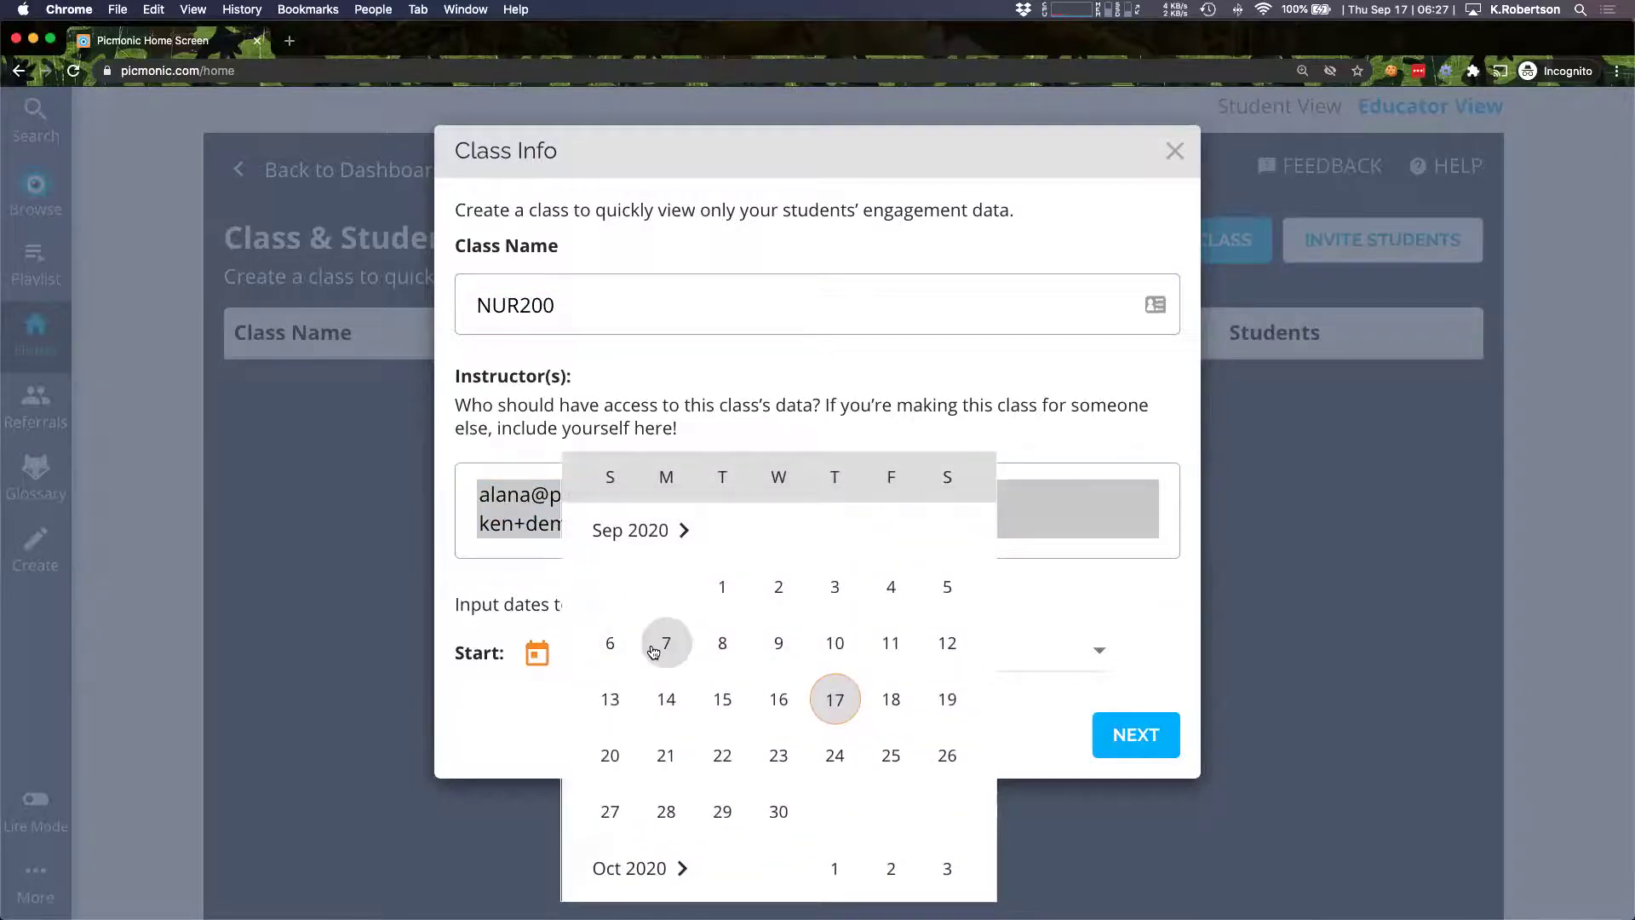
click(657, 647)
click(1102, 662)
scroll(1036, 756, down, 10)
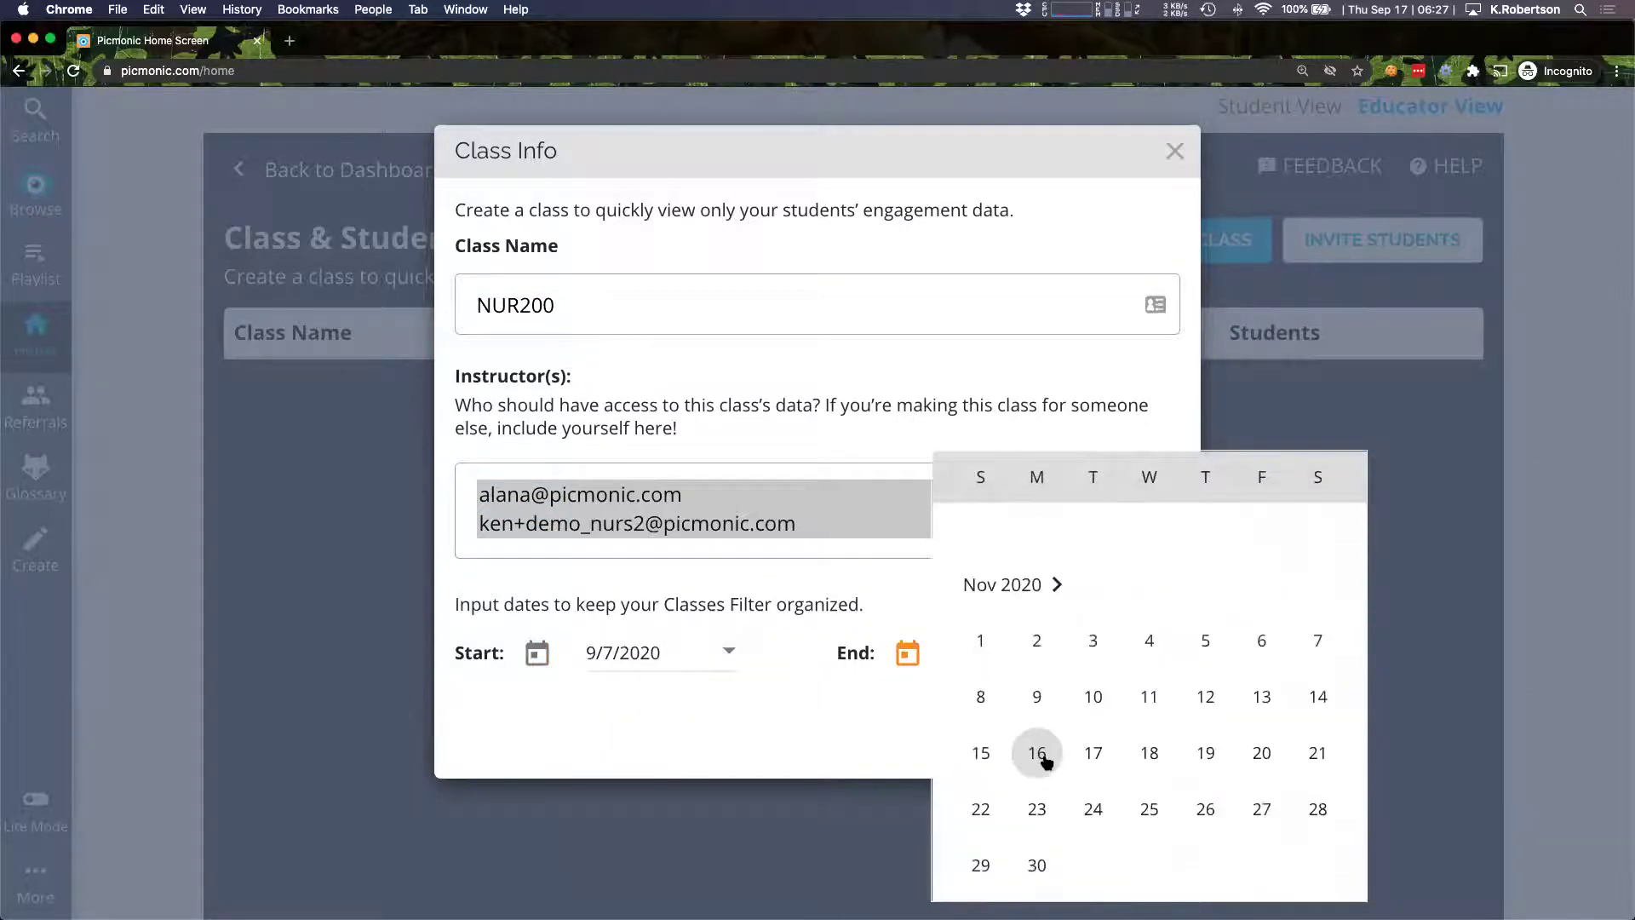
click(1261, 855)
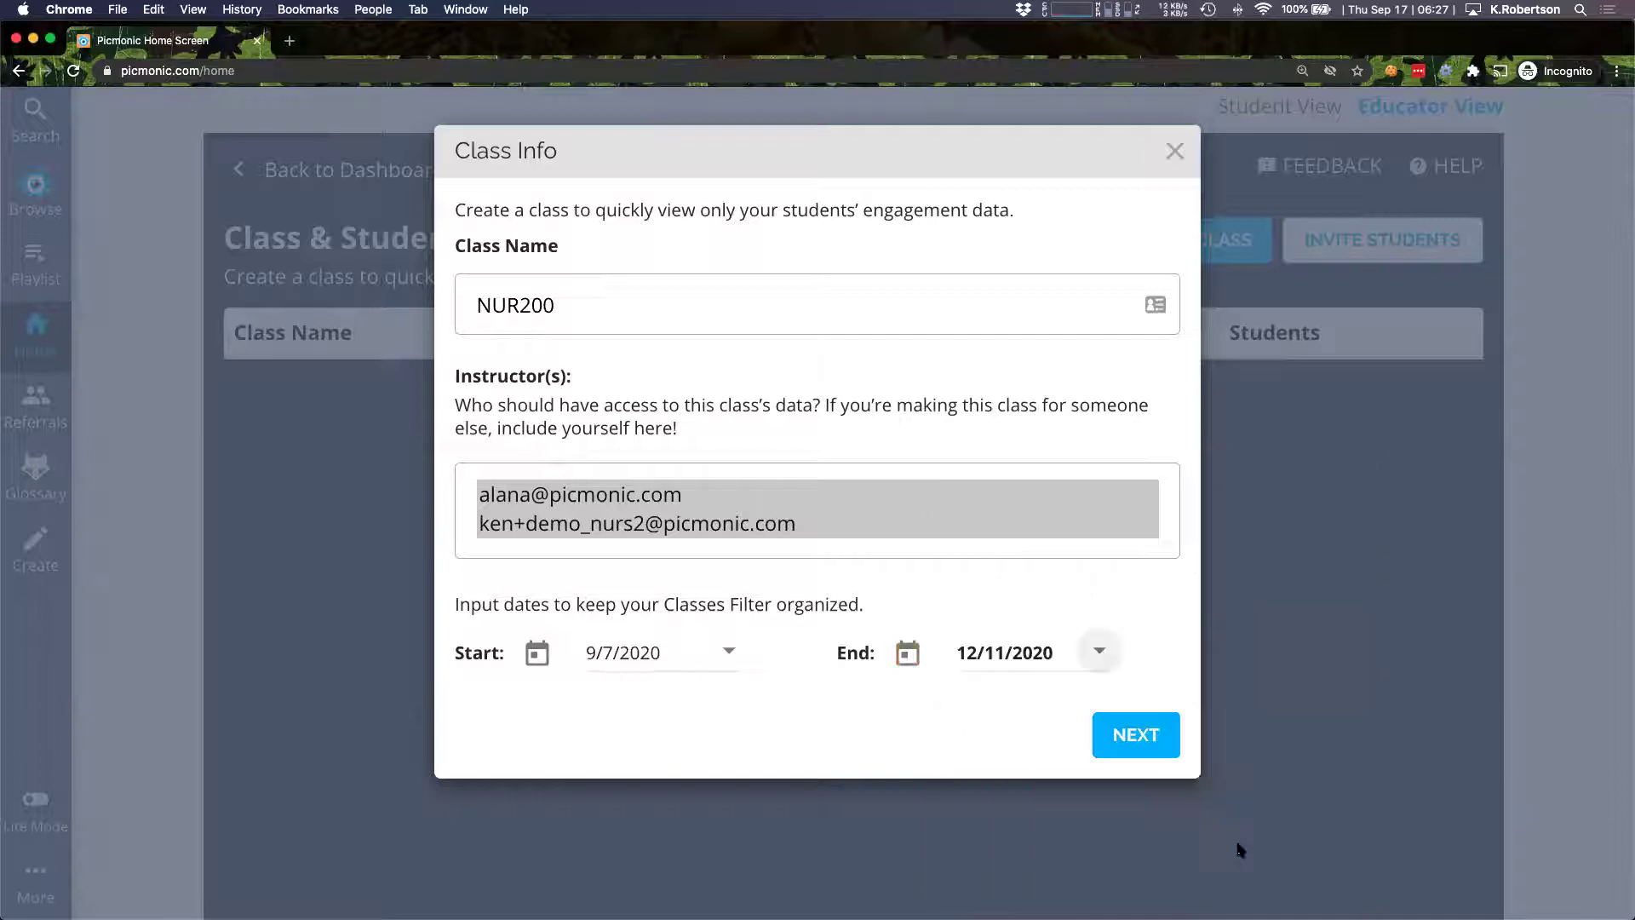
click(1143, 731)
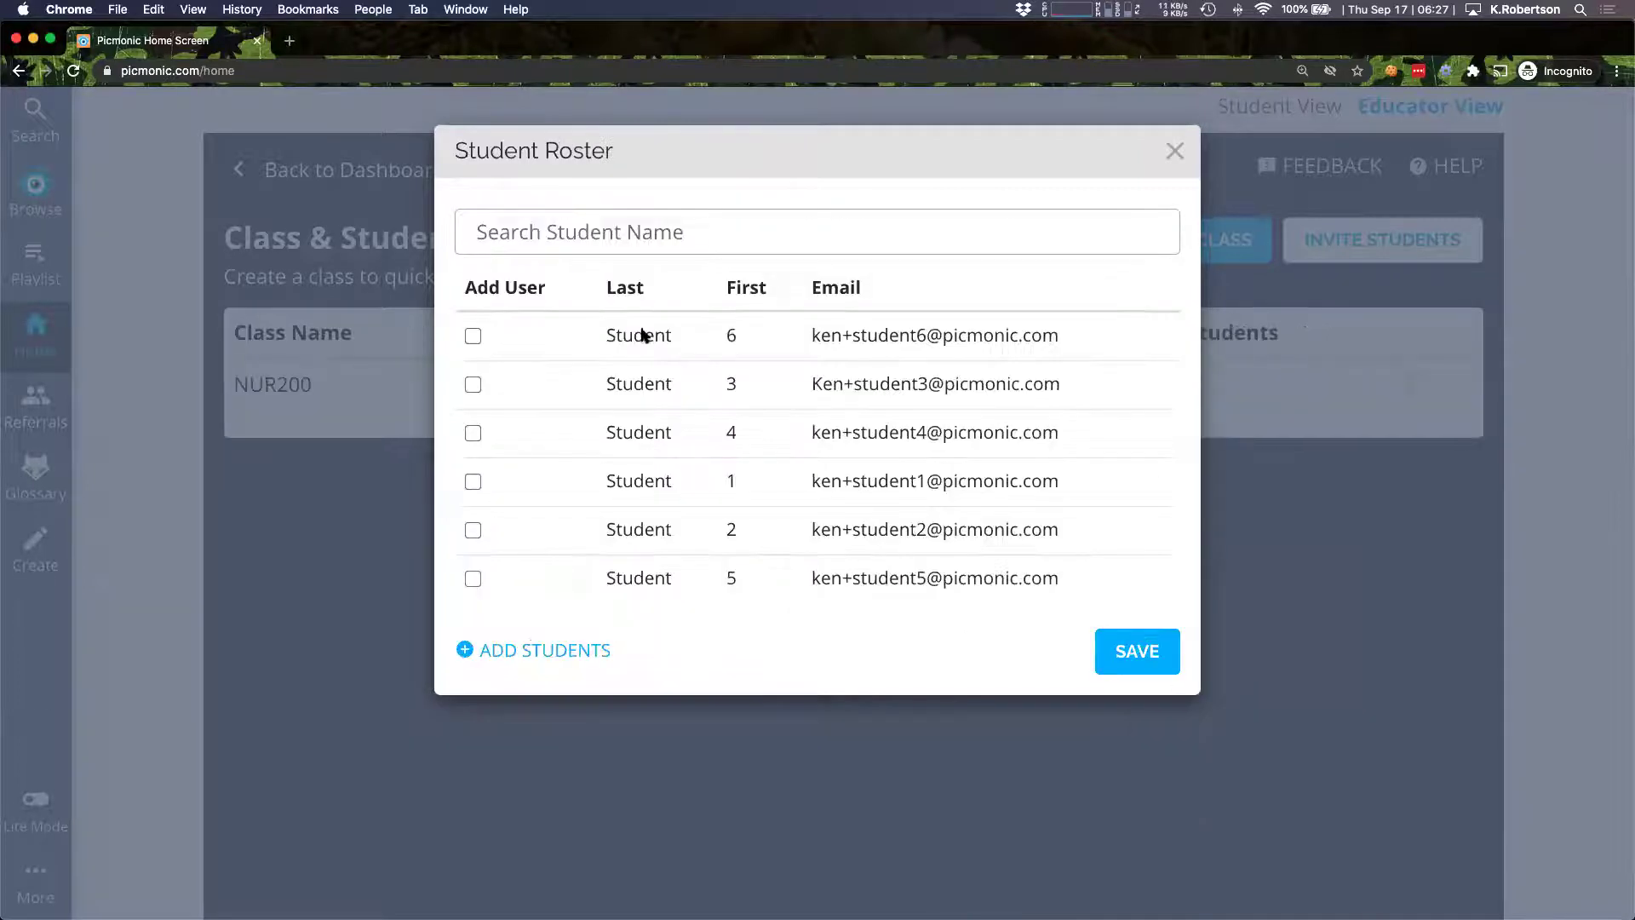
Step: Add Students 3, 4 and 6 to the NUR200 roster and save it
click(473, 337)
click(473, 433)
click(1118, 643)
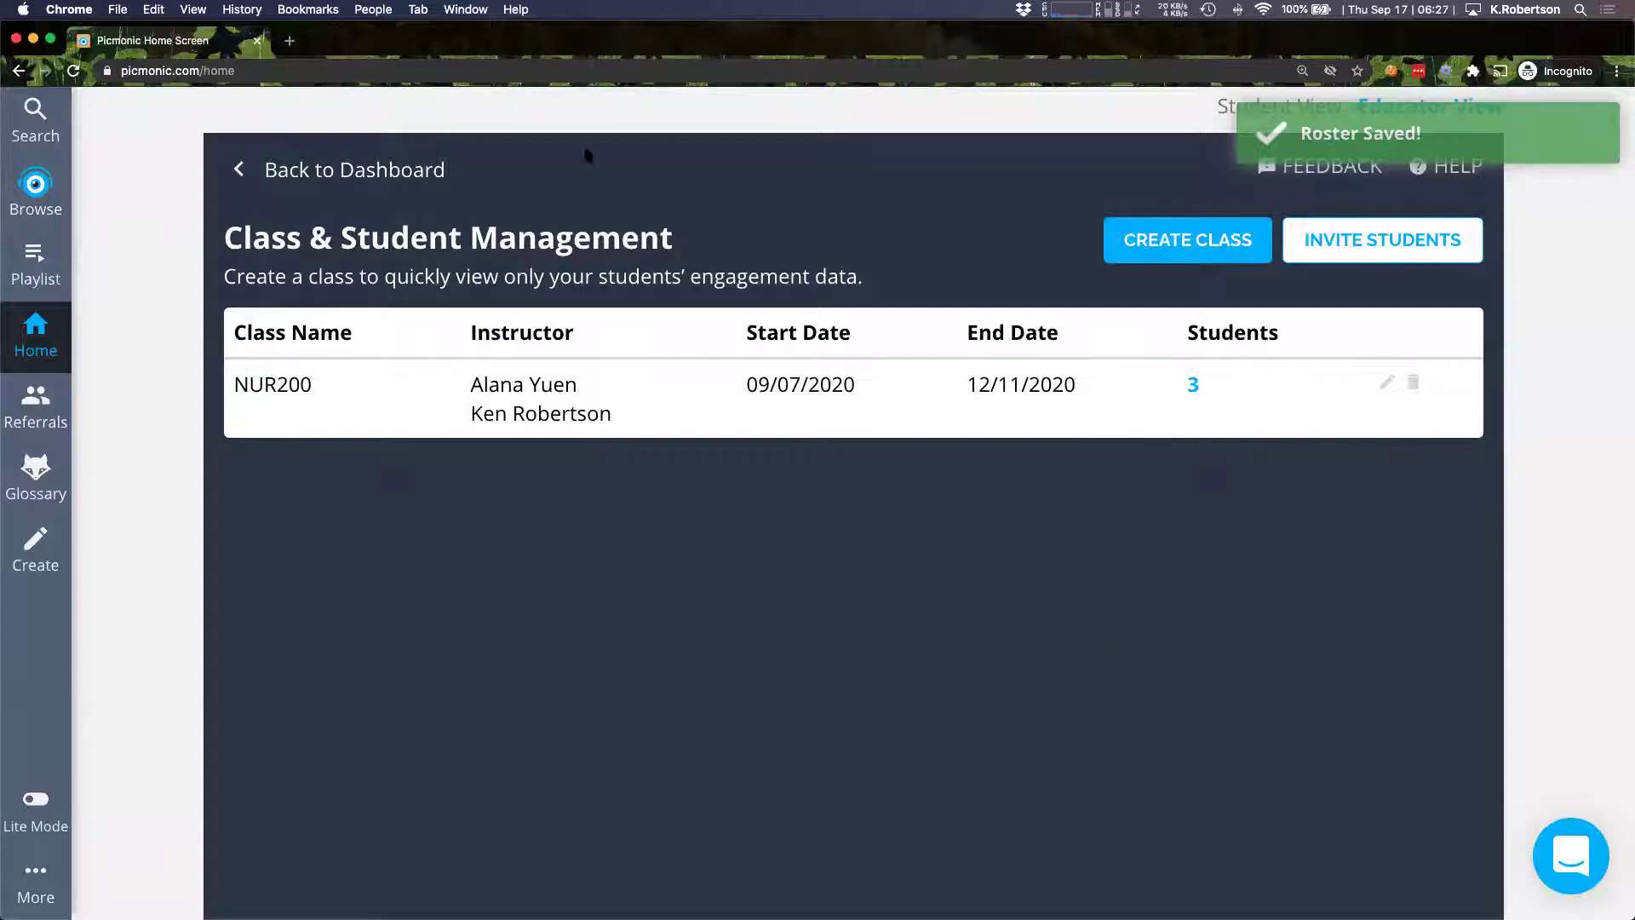
Step: Return to the dashboard and limit the usage data to the NUR200 class
click(427, 172)
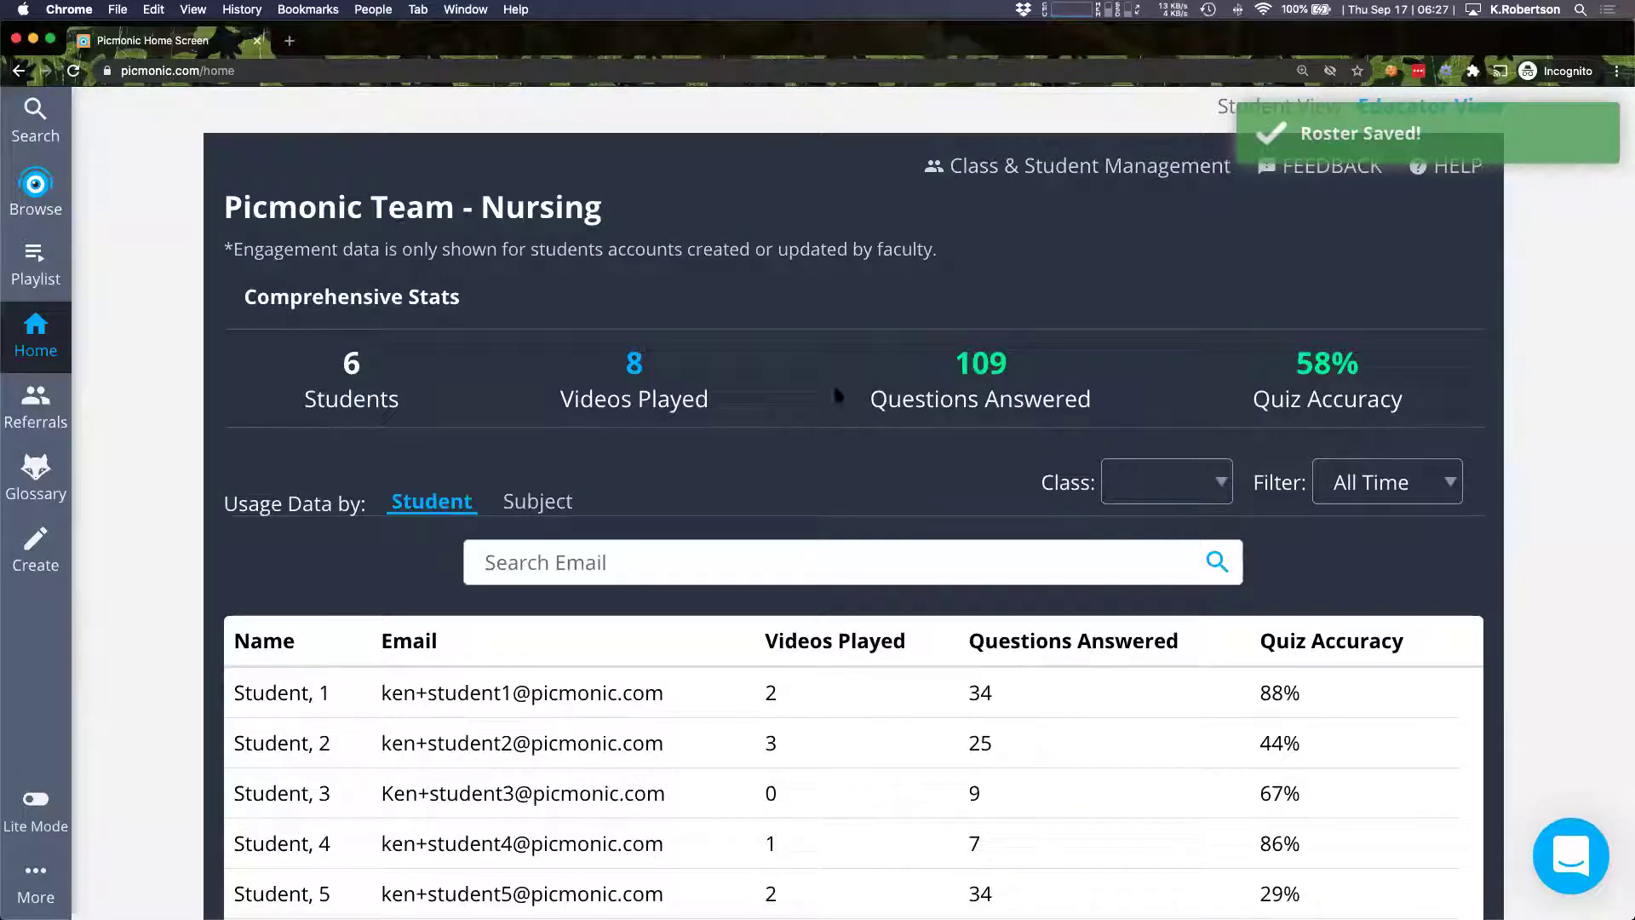
click(1162, 484)
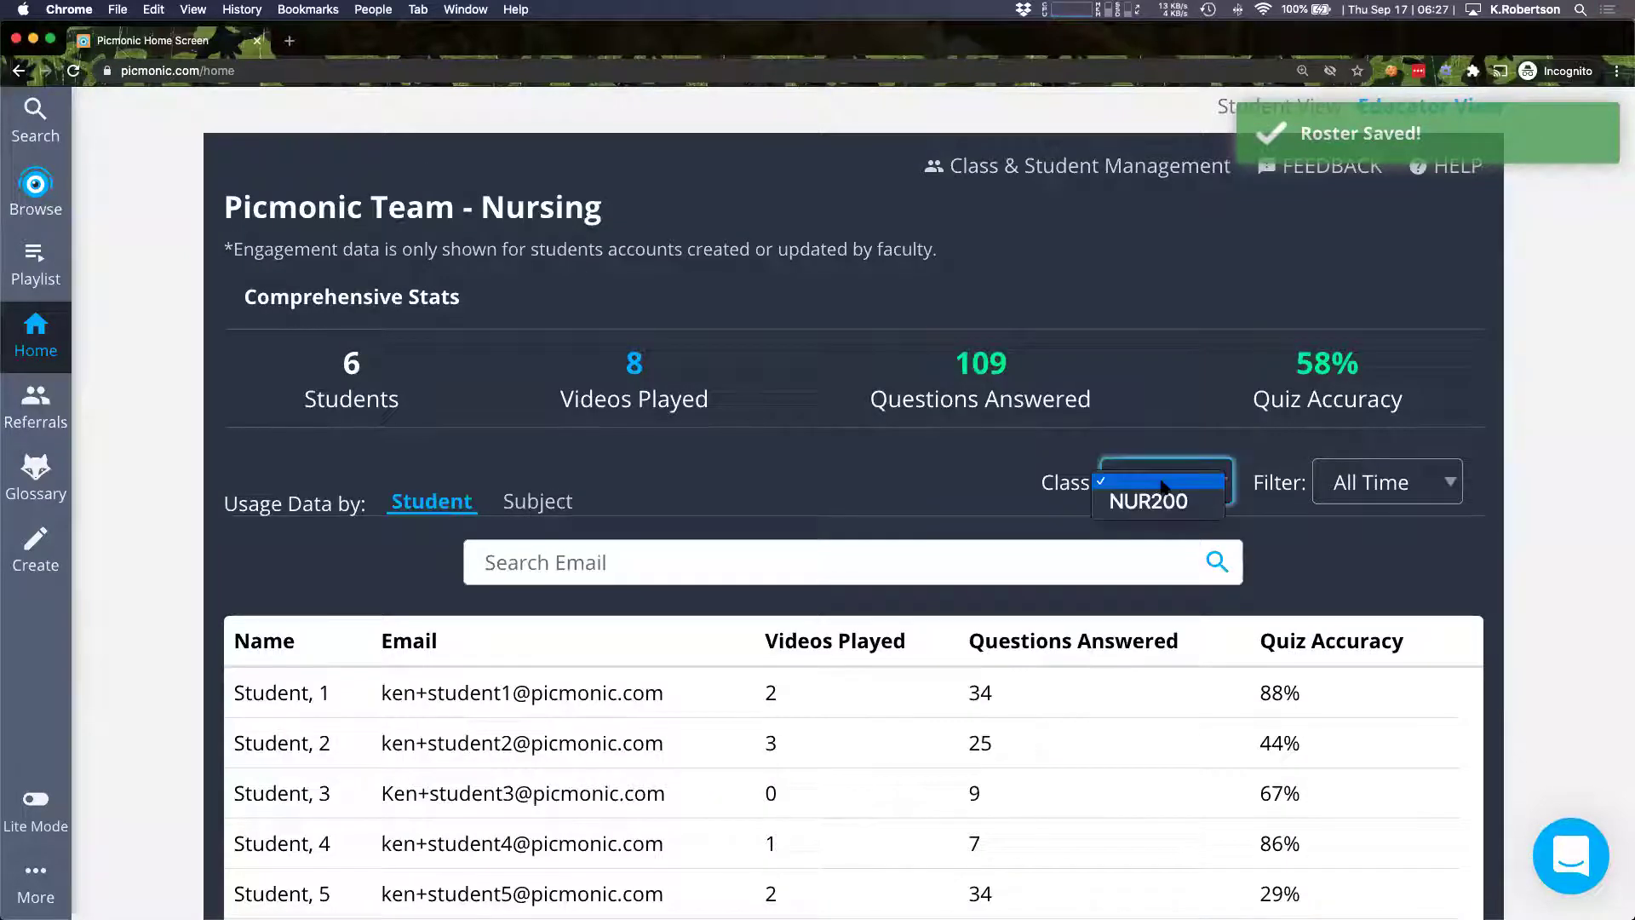
click(1124, 502)
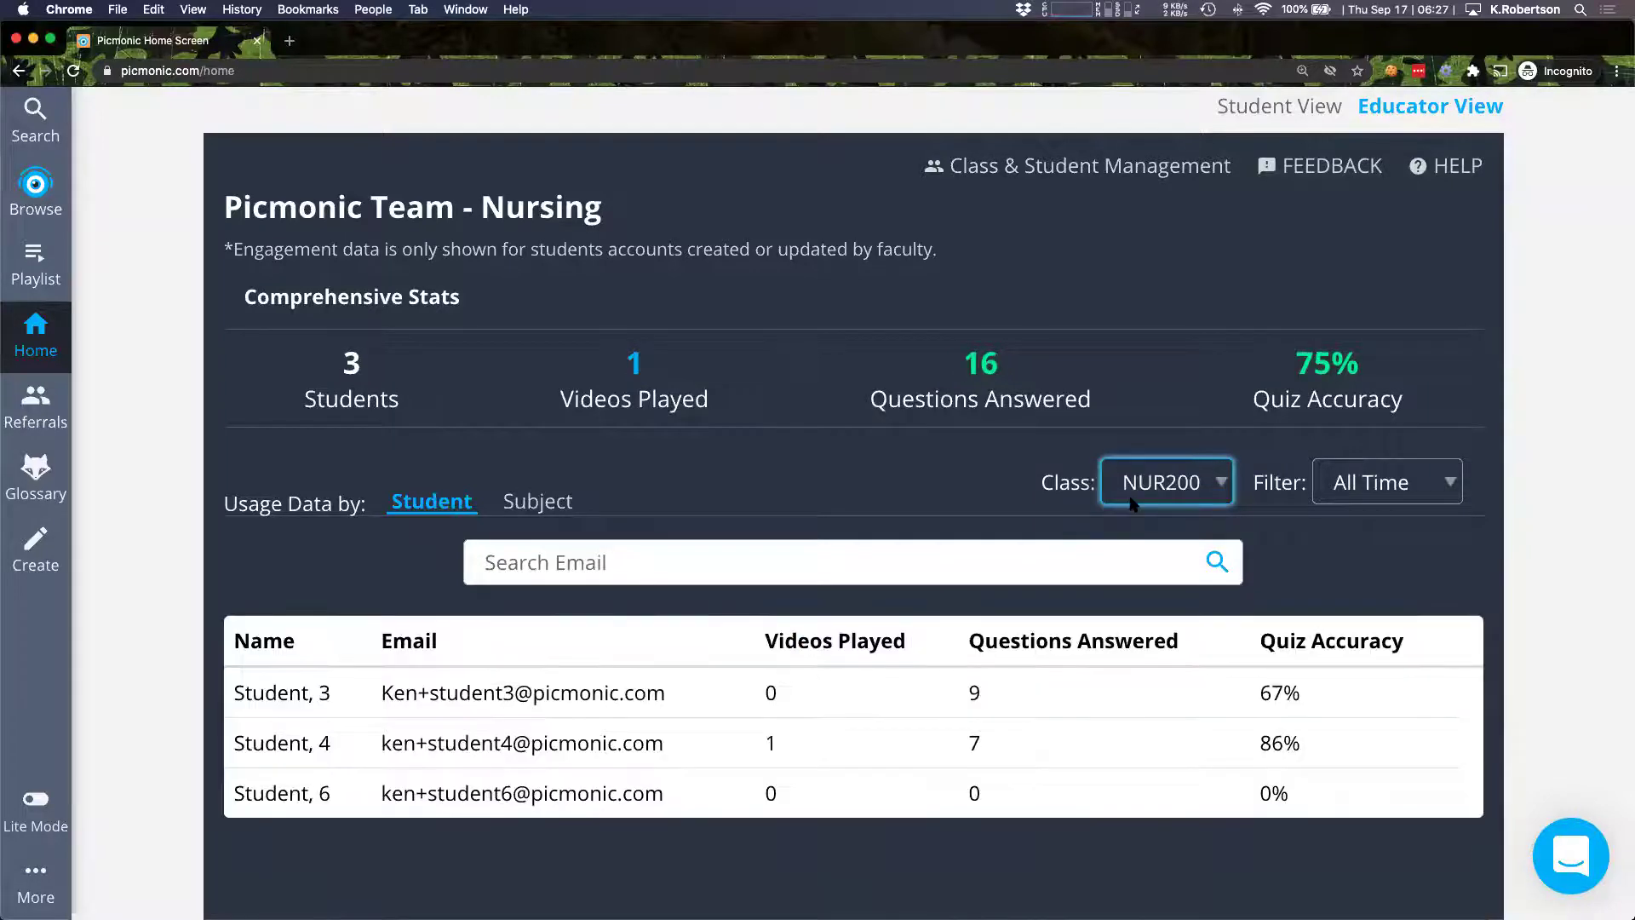
Step: Filter the class's usage data by This Week, and change the time filter to Last Week
click(1391, 492)
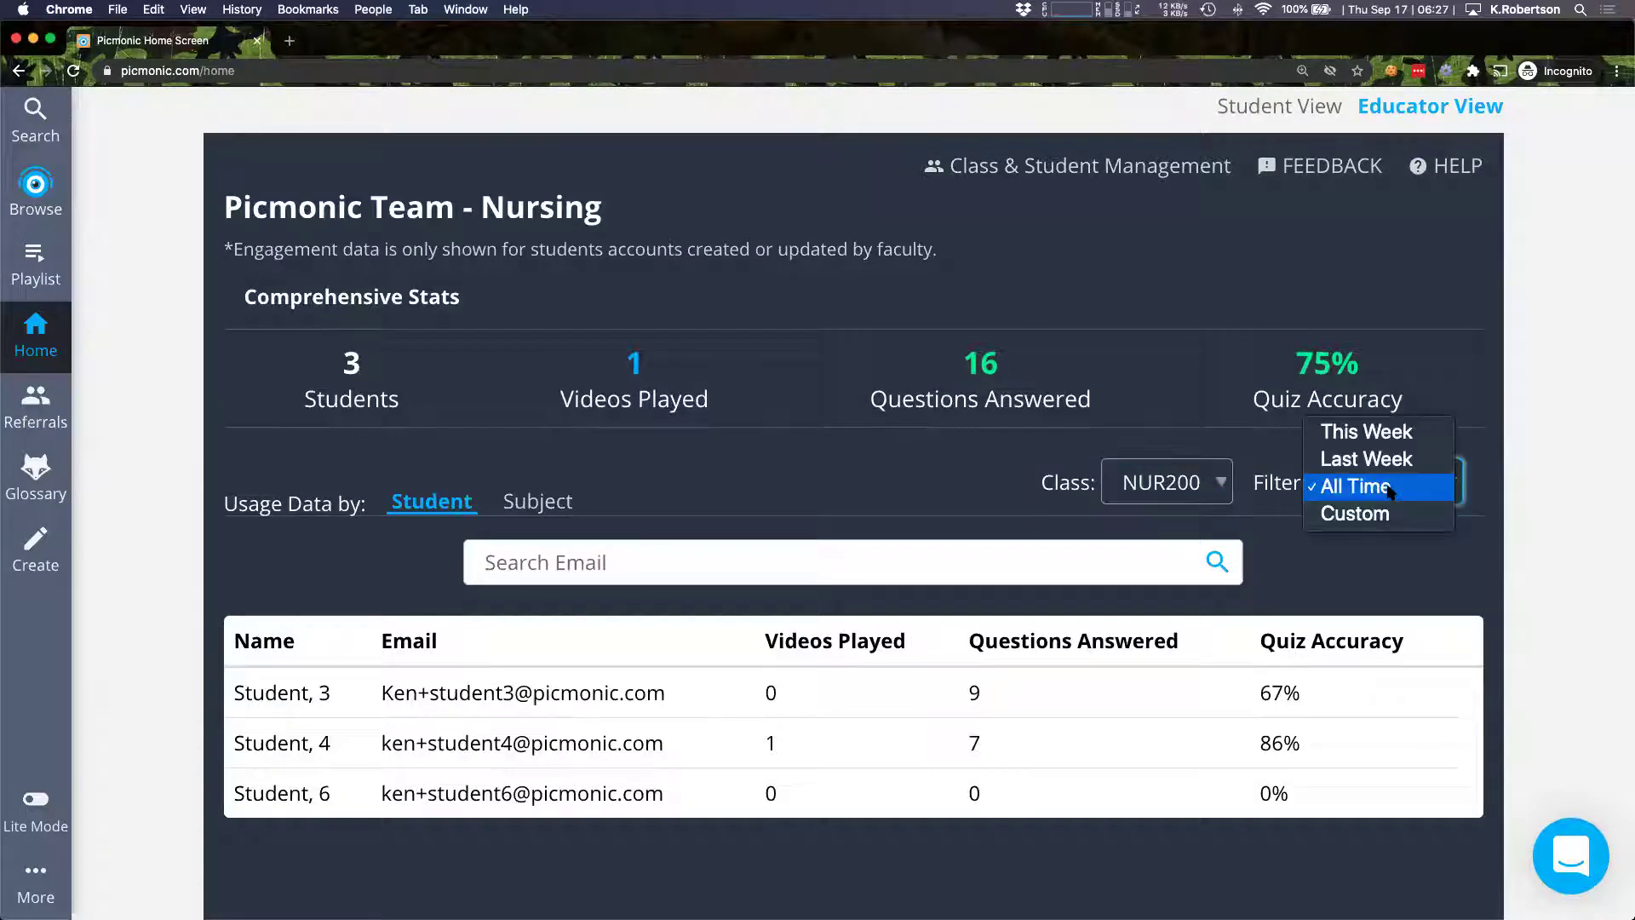
click(1383, 433)
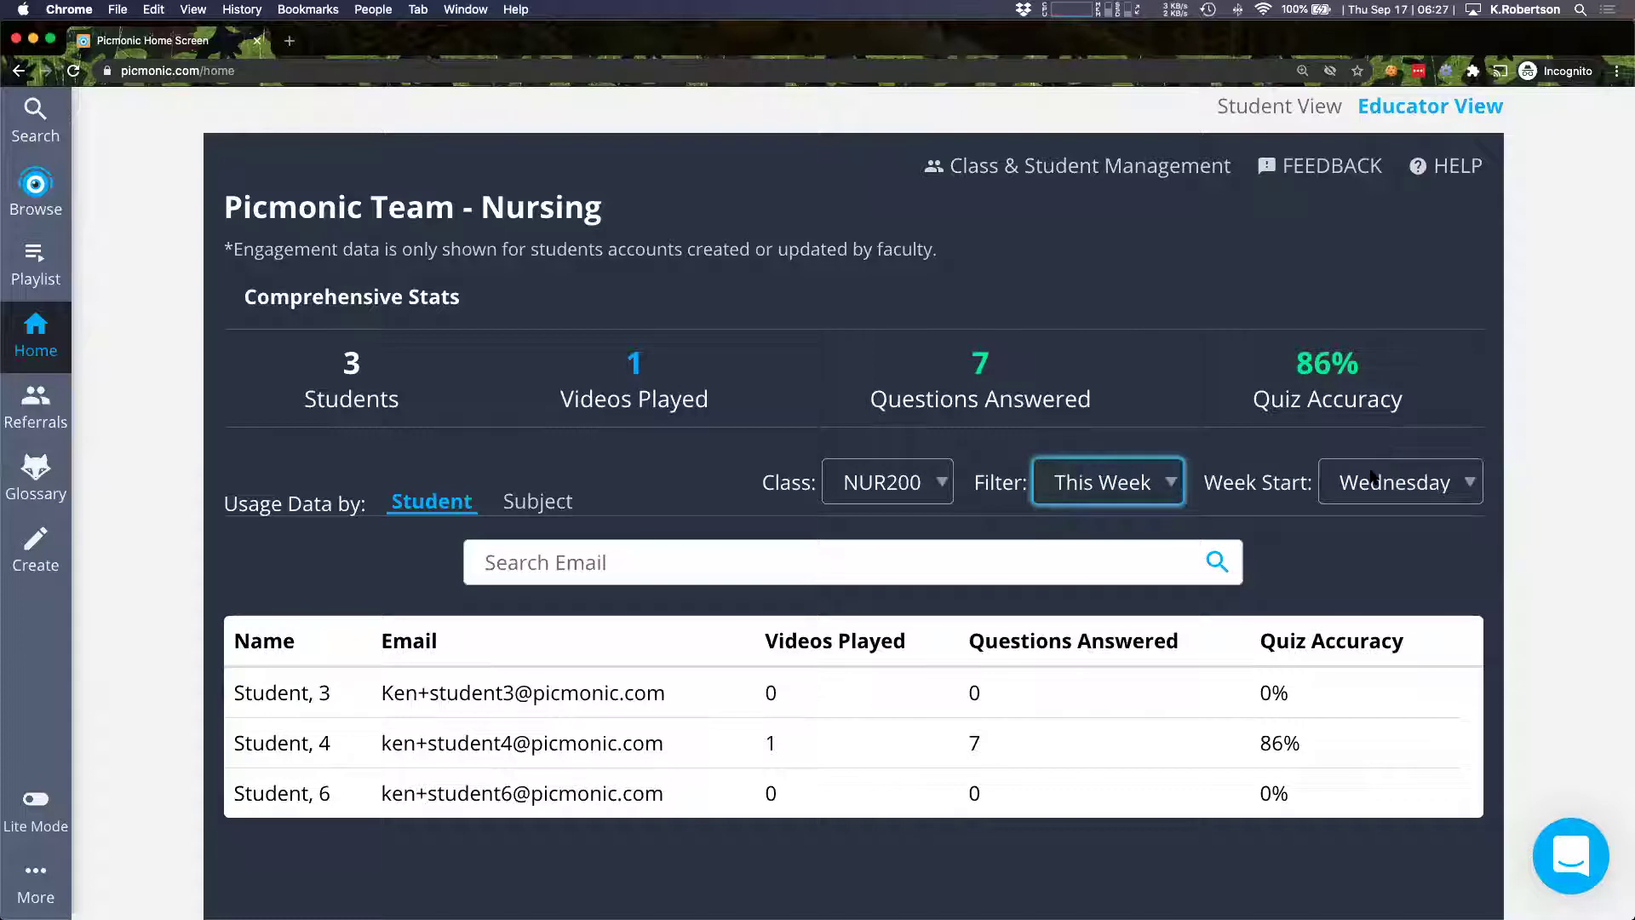
click(1138, 494)
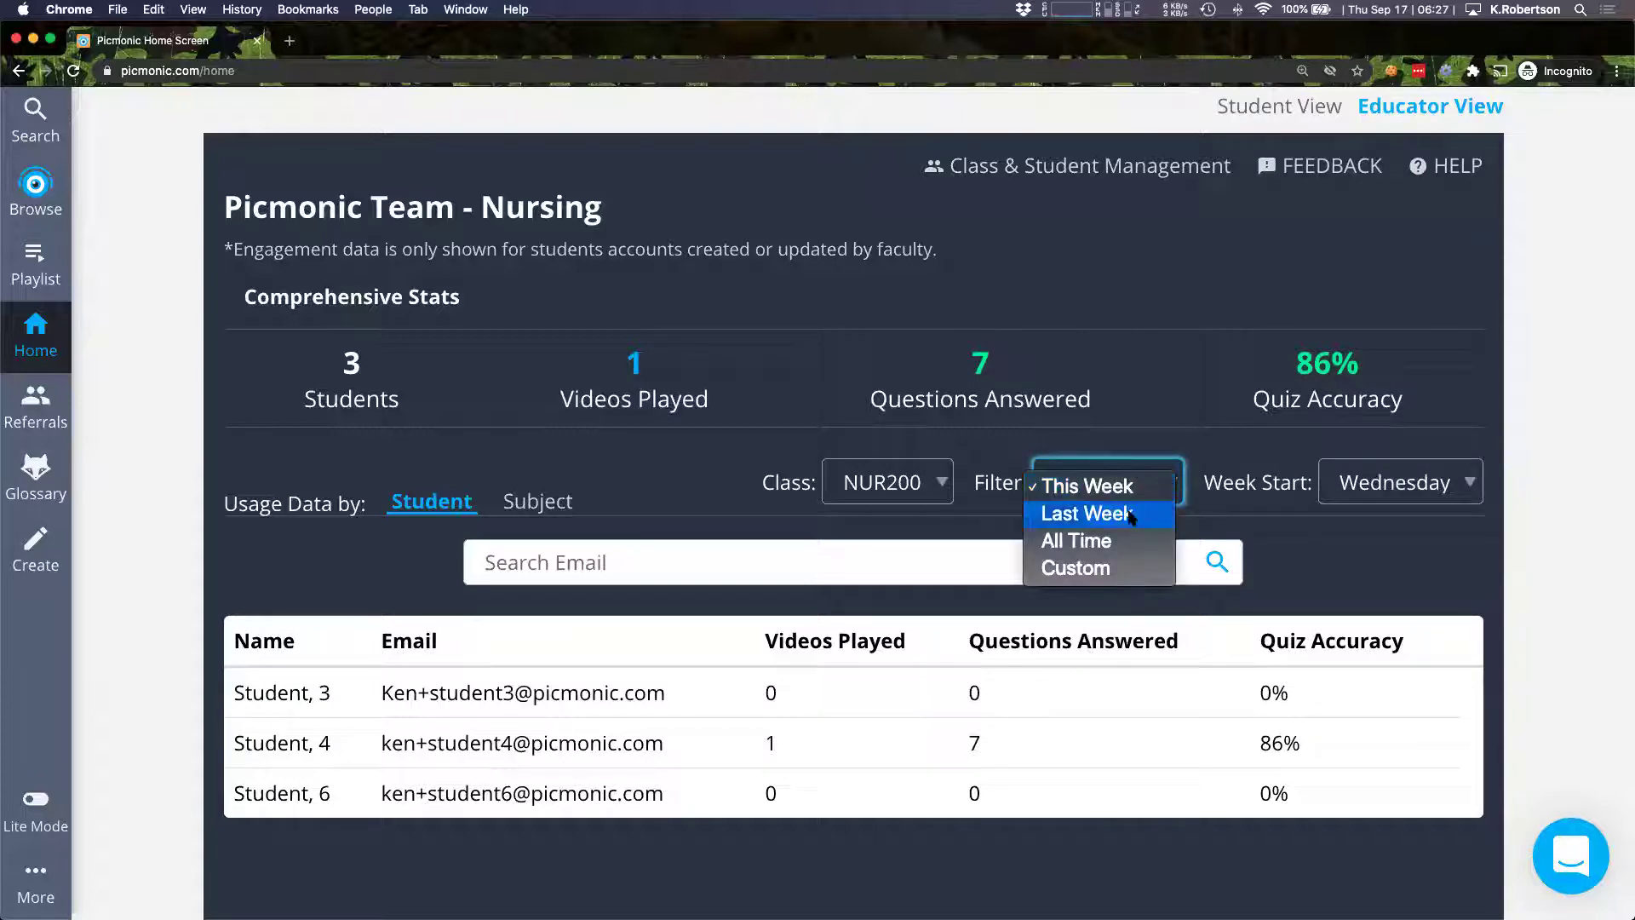
click(1131, 515)
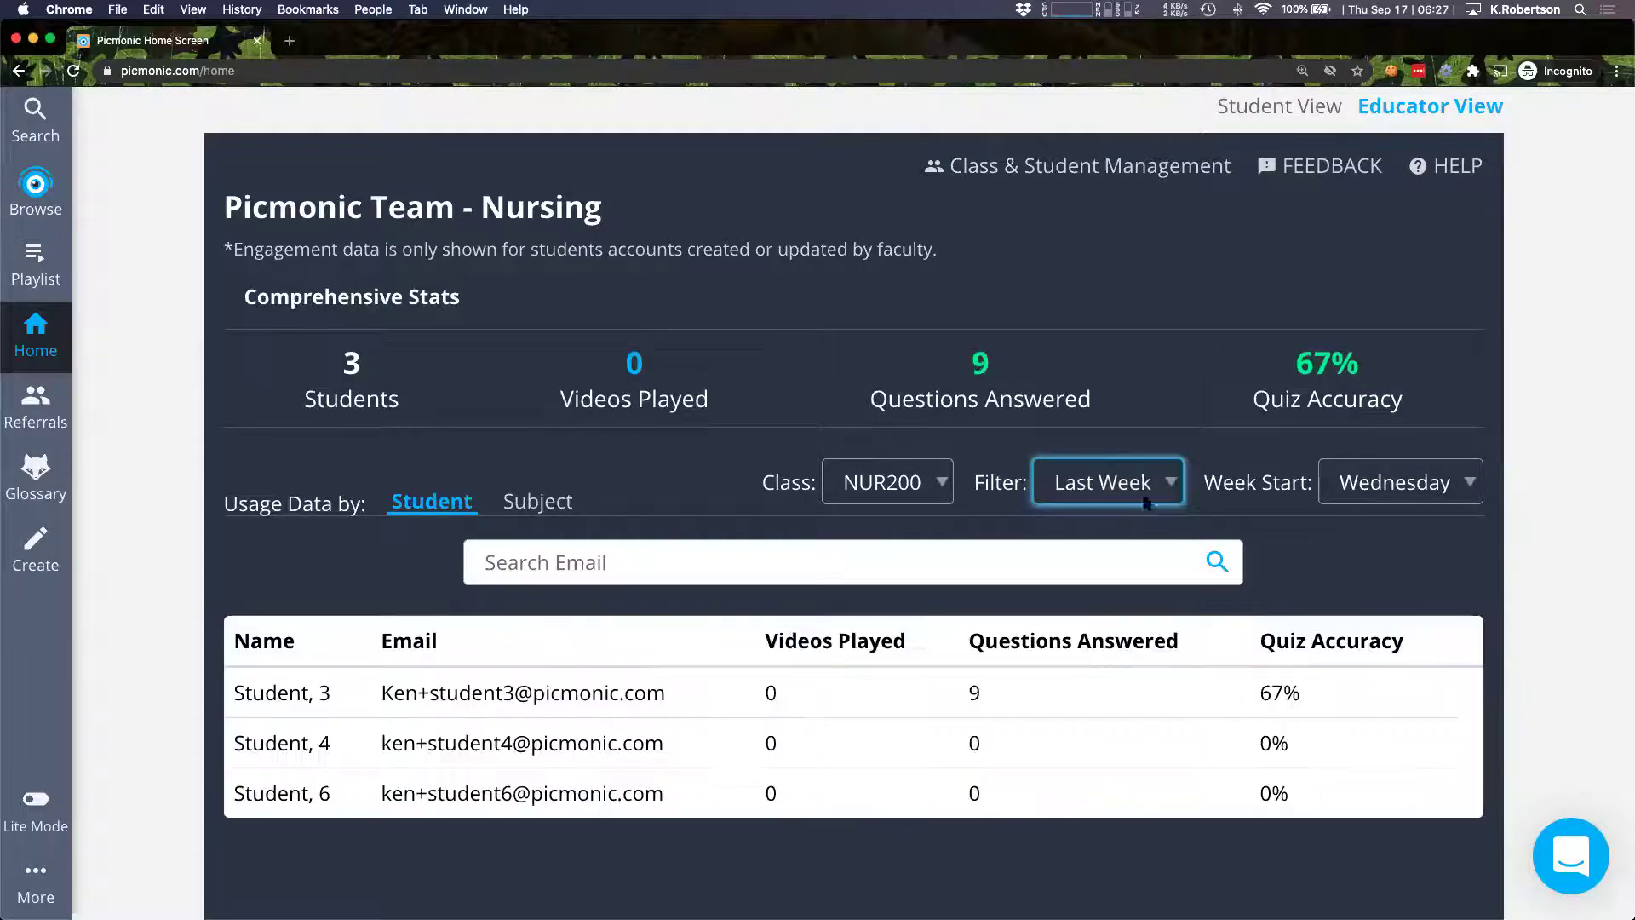
Step: Switch the start of the week to Monday for the Last Week data, and return it to Wednesday
click(1359, 492)
click(1361, 432)
click(1363, 474)
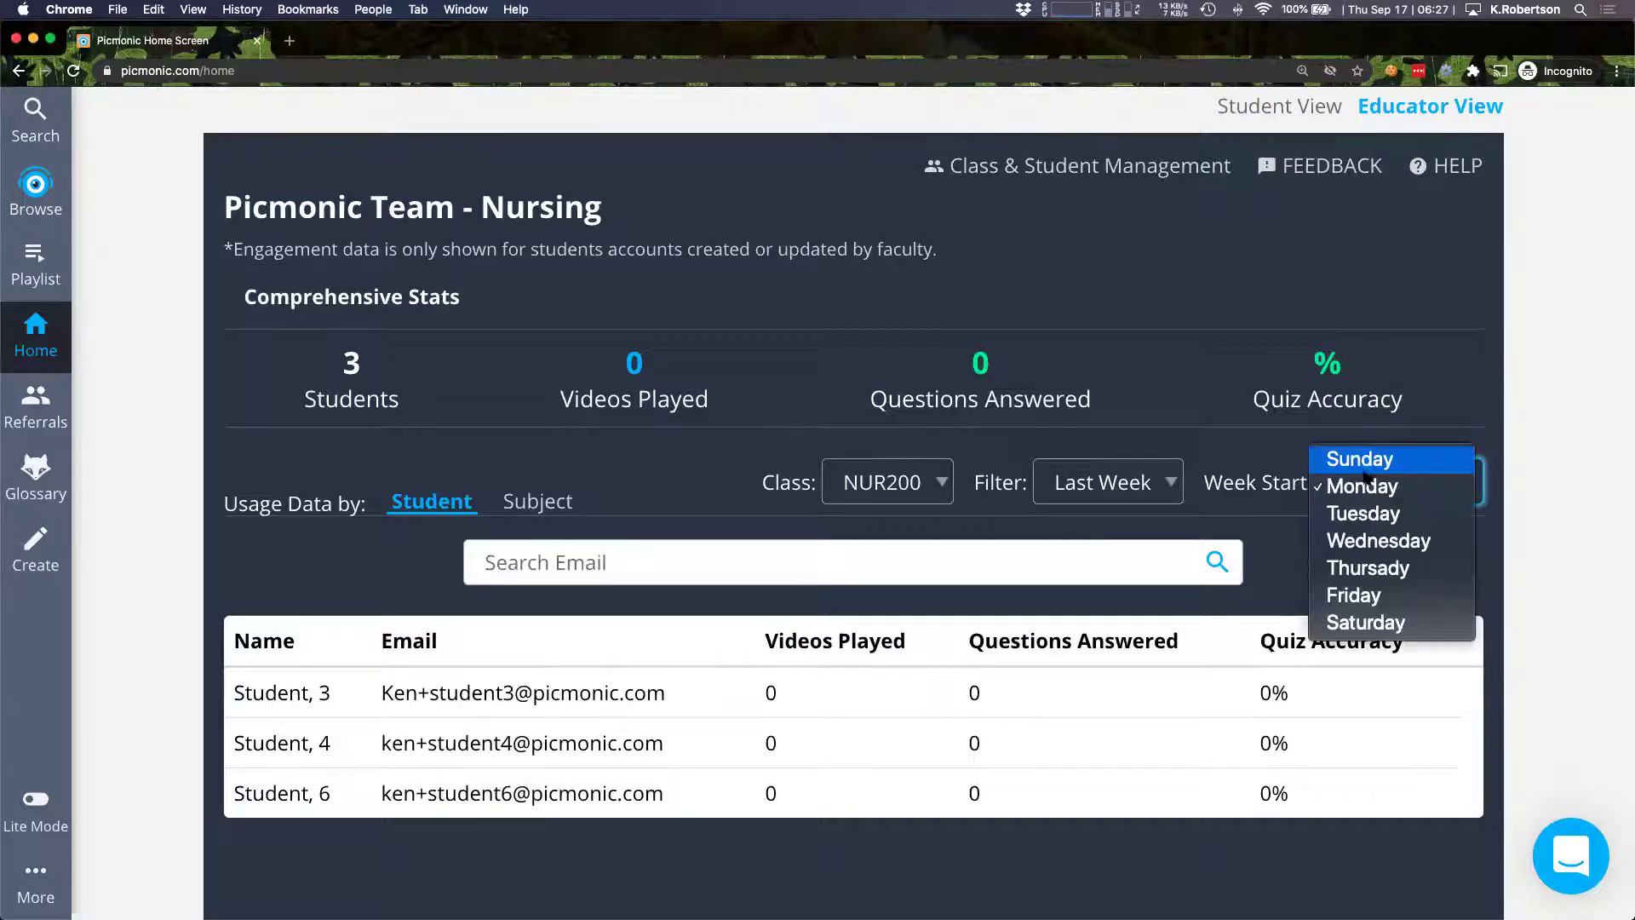
click(1363, 540)
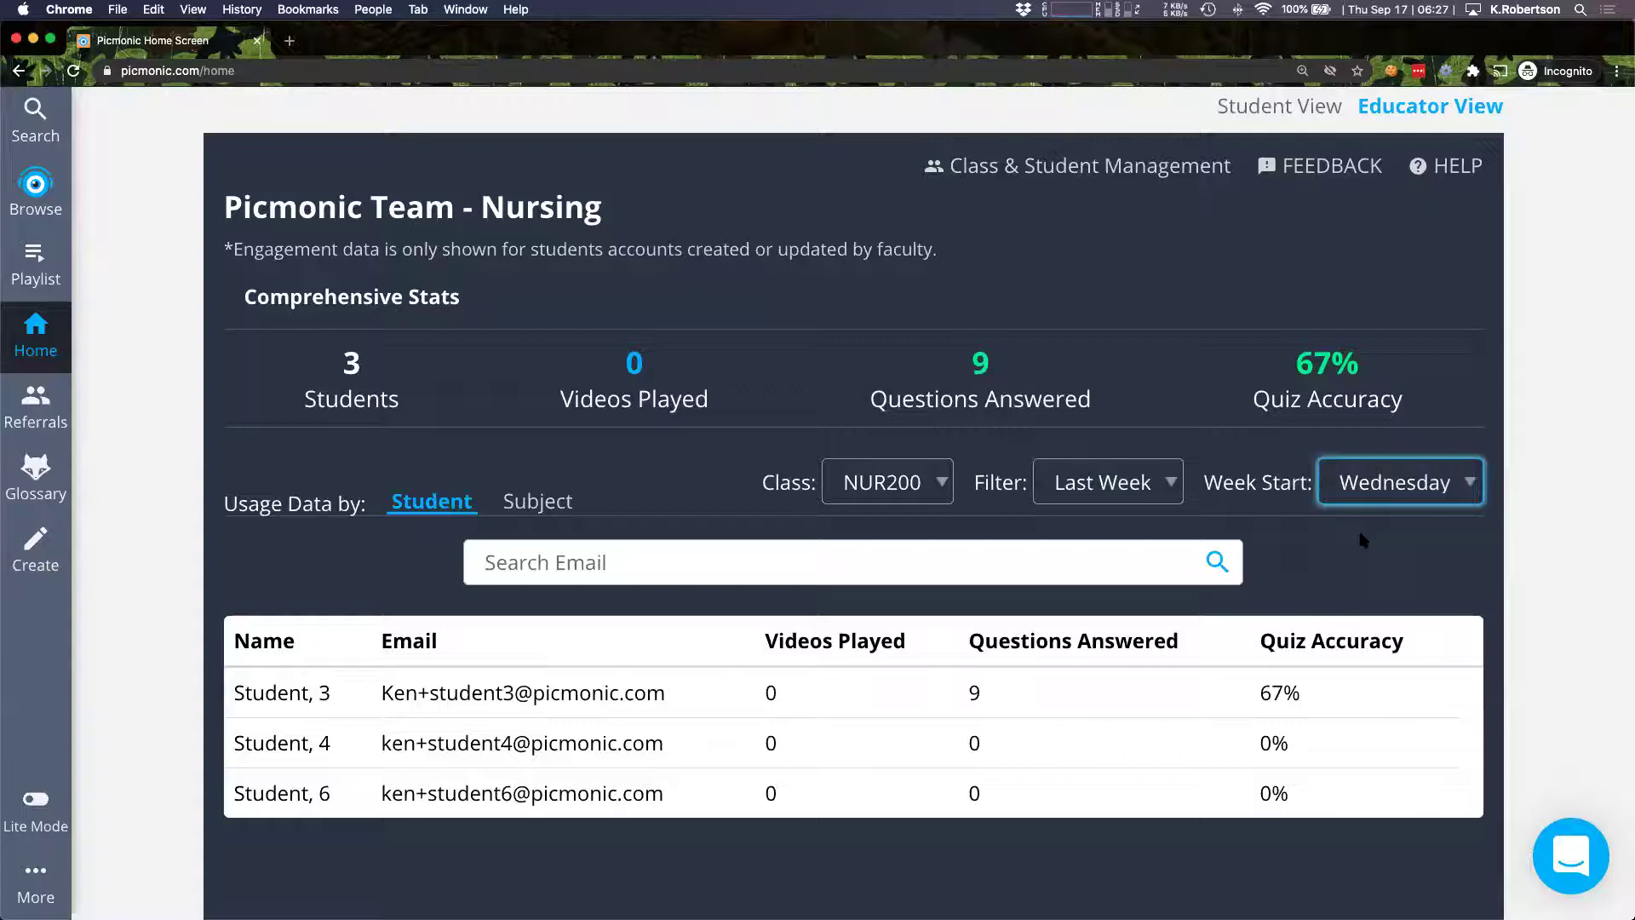
Step: View the NUR200 usage data with the Custom time filter, and change the filter to Last Week
click(1158, 495)
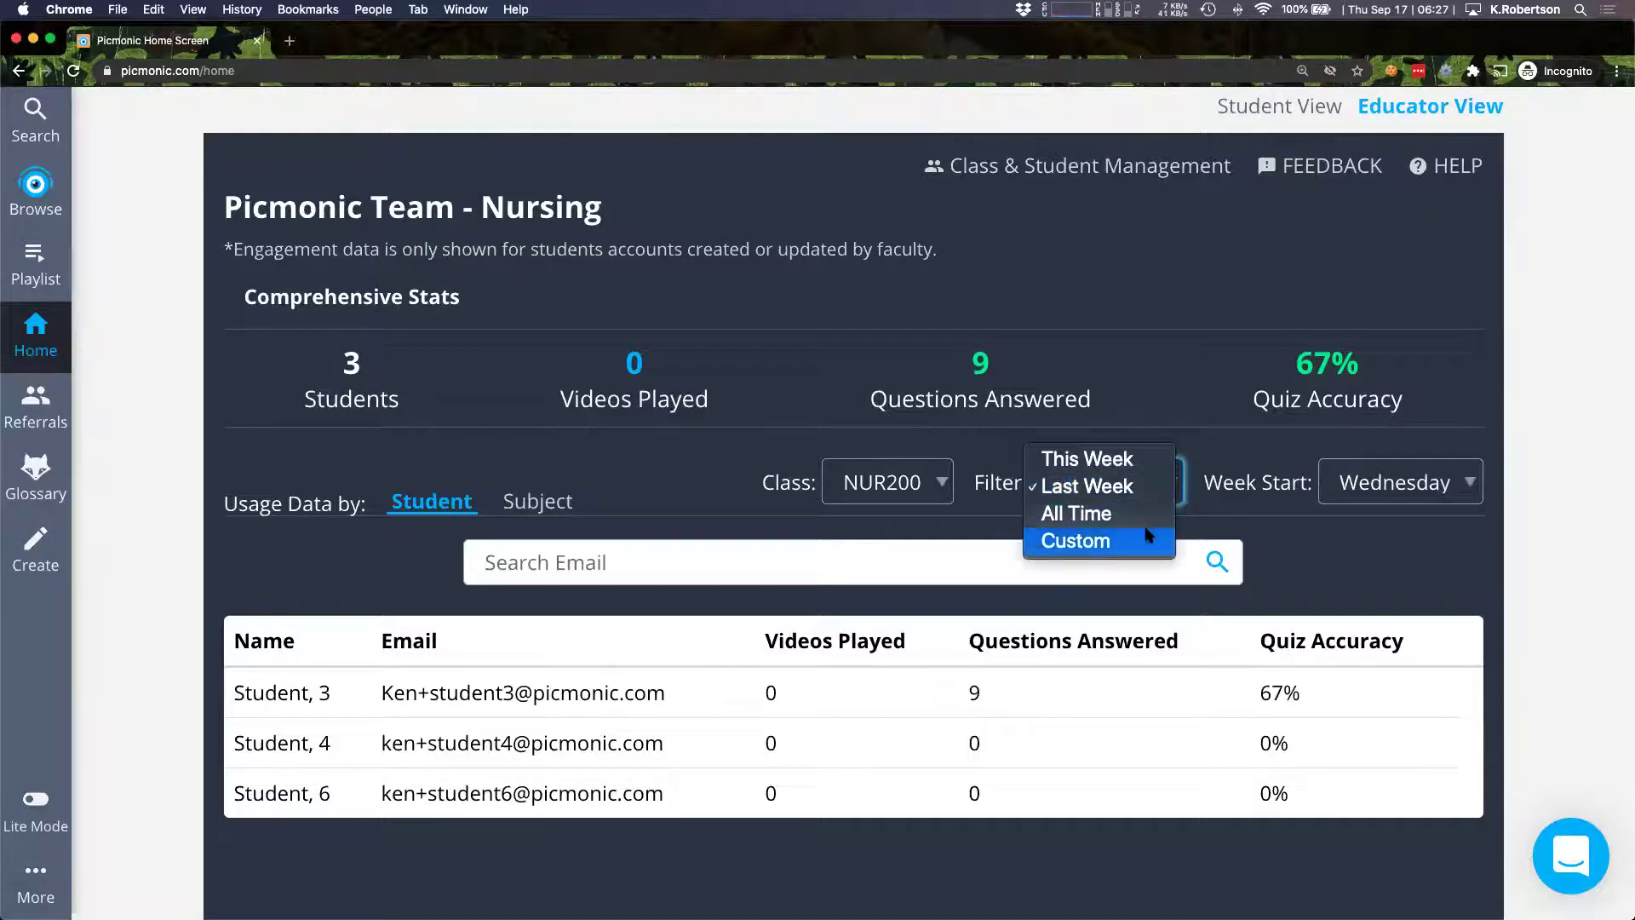
click(1148, 534)
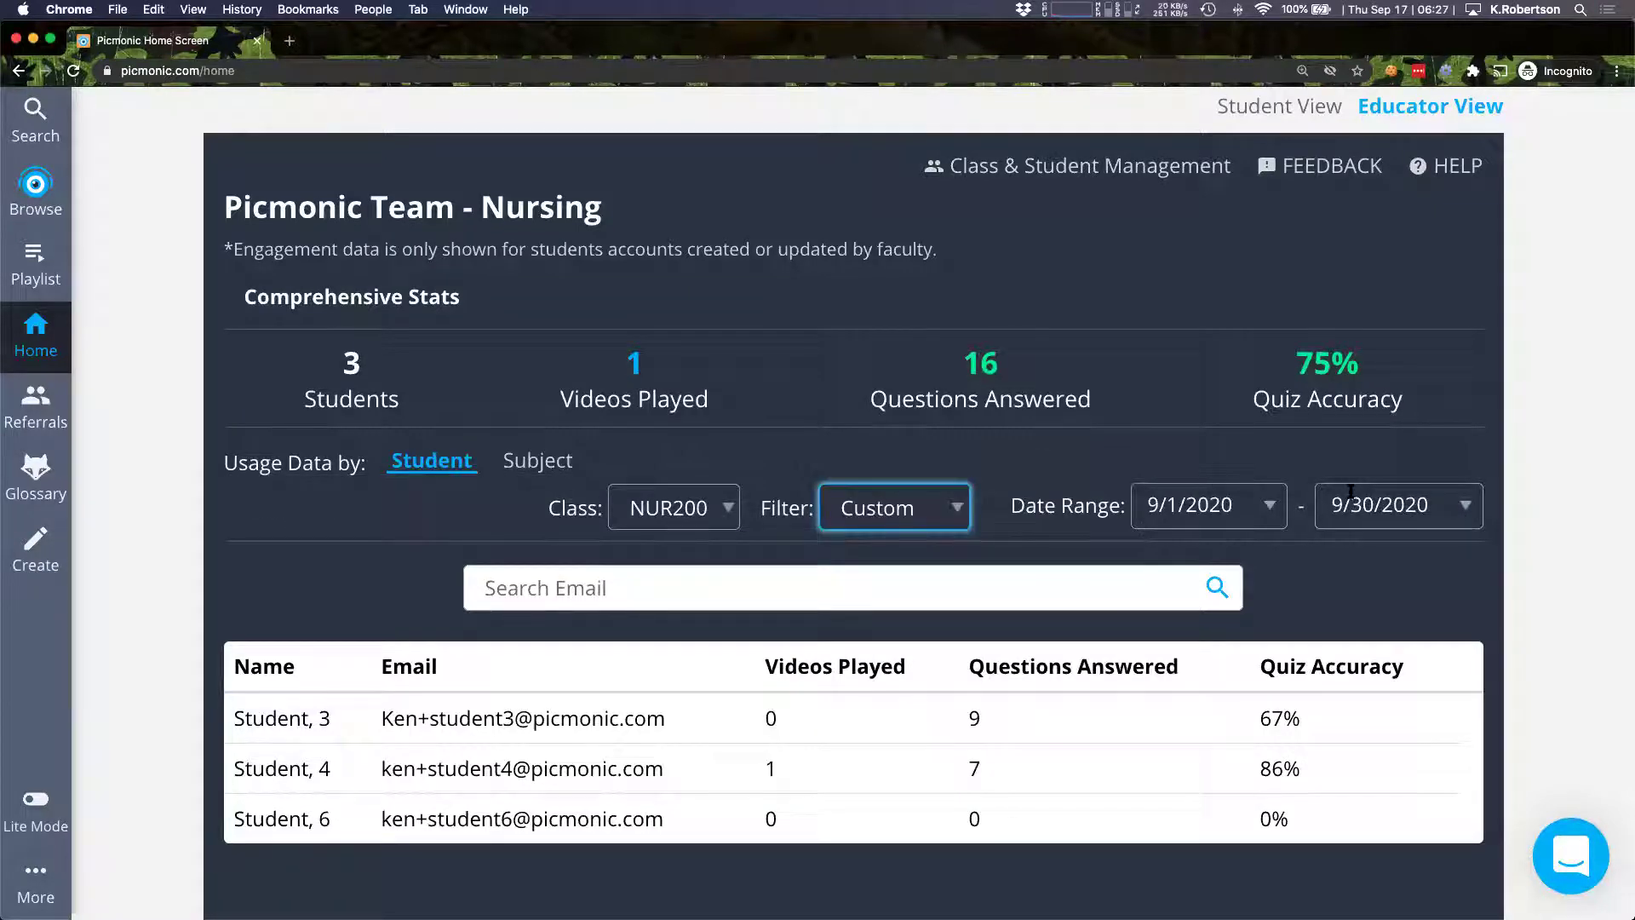
scroll(1099, 682, down, 2)
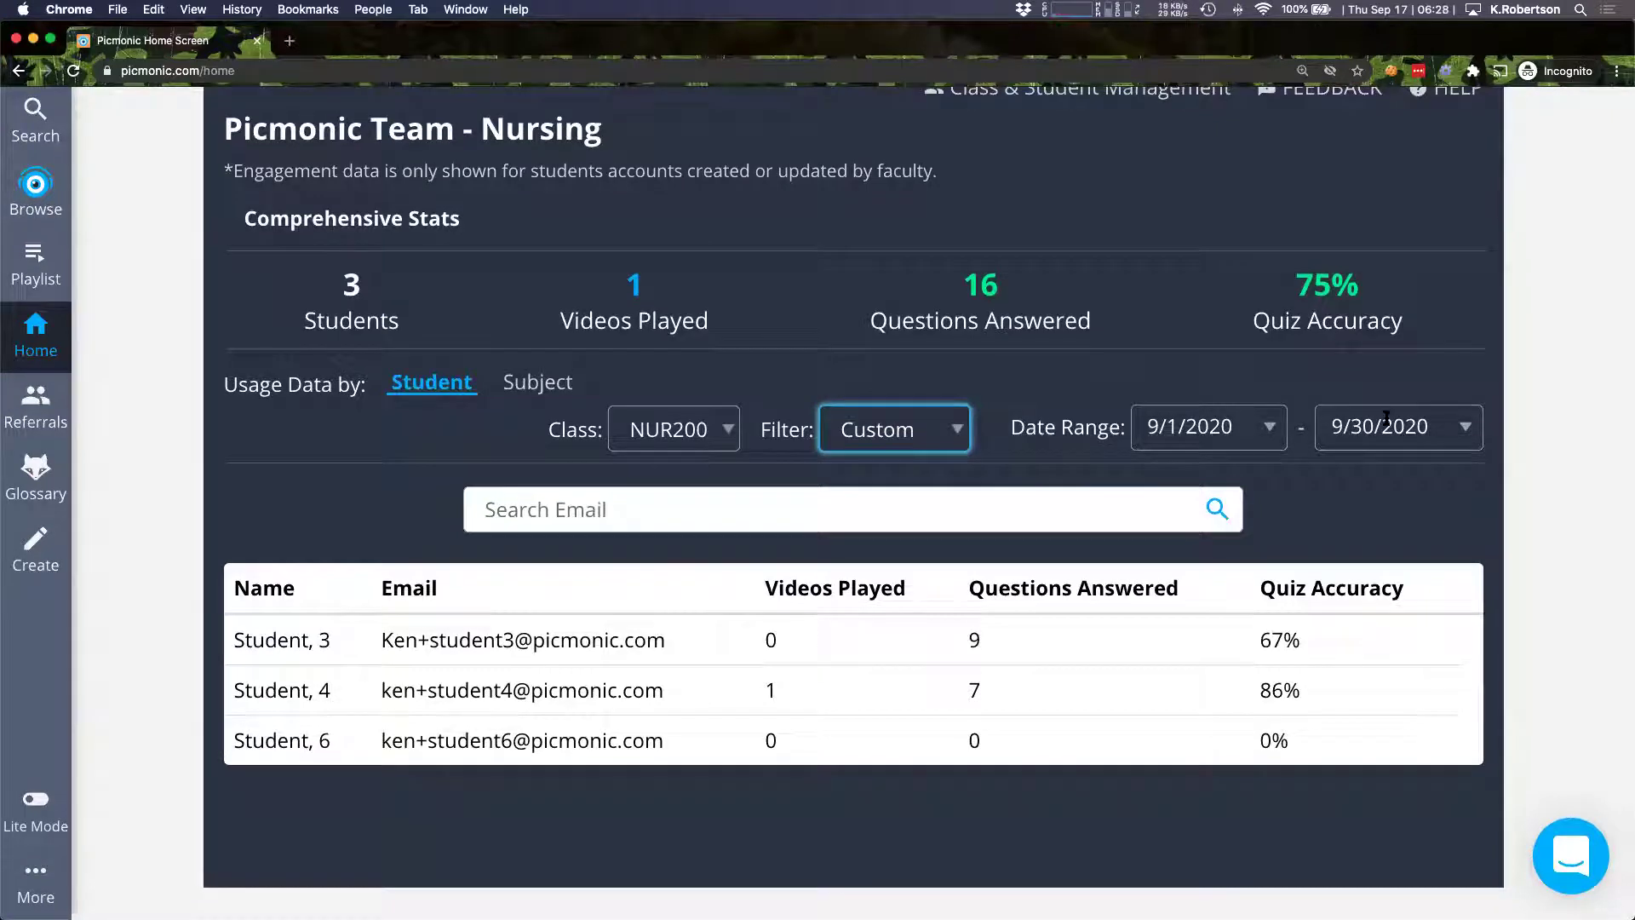
scroll(1387, 419, up, 2)
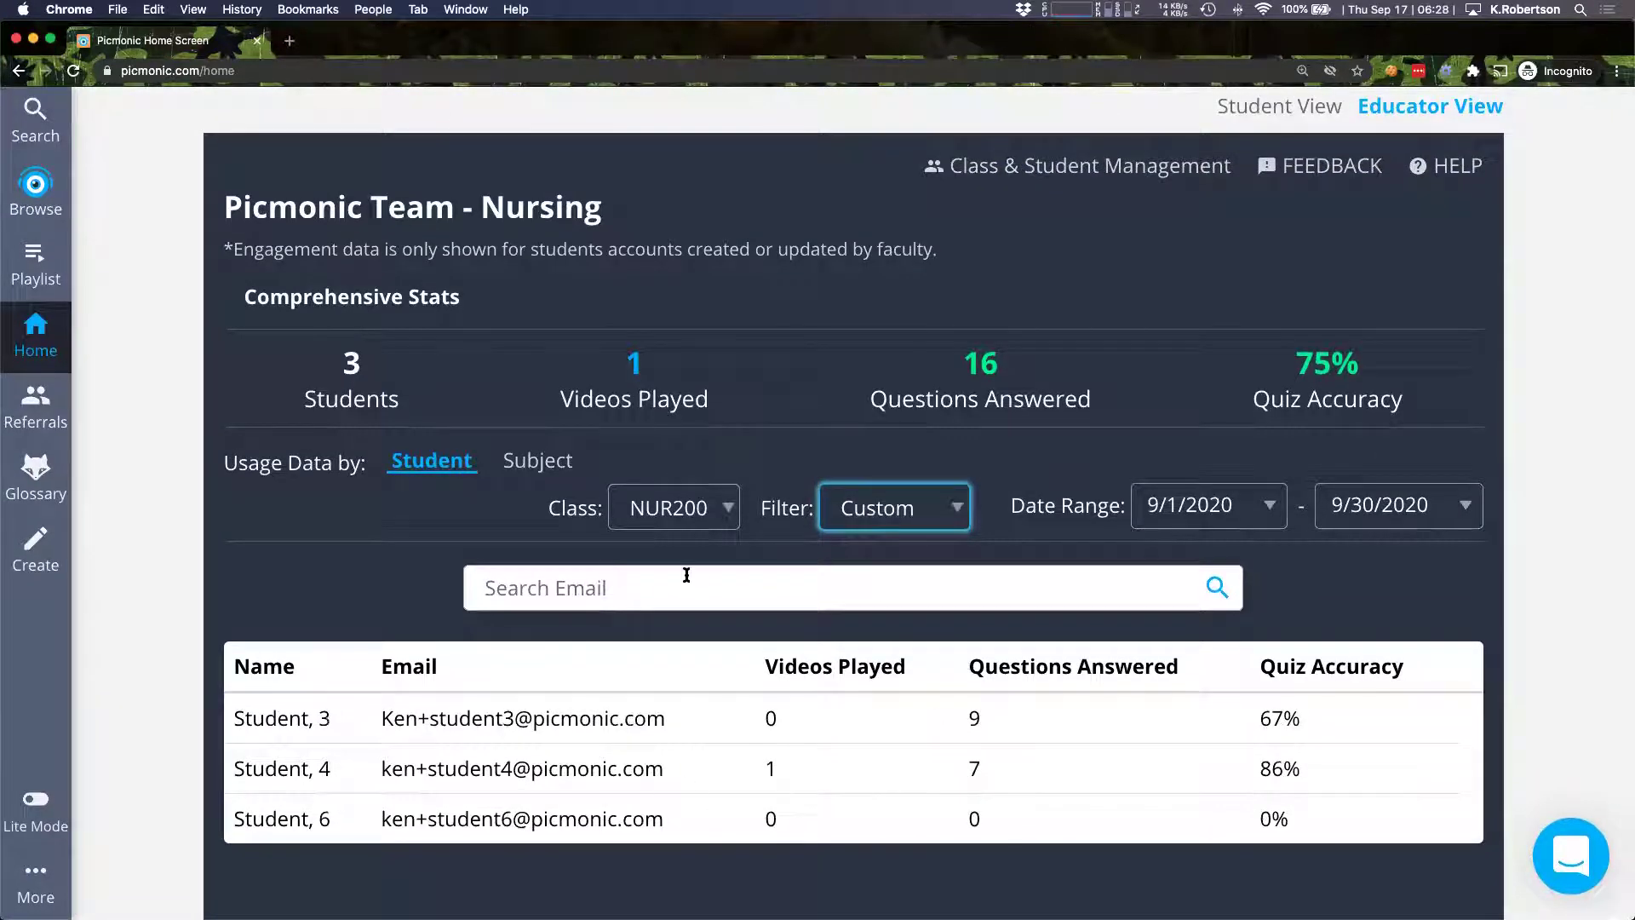
click(918, 493)
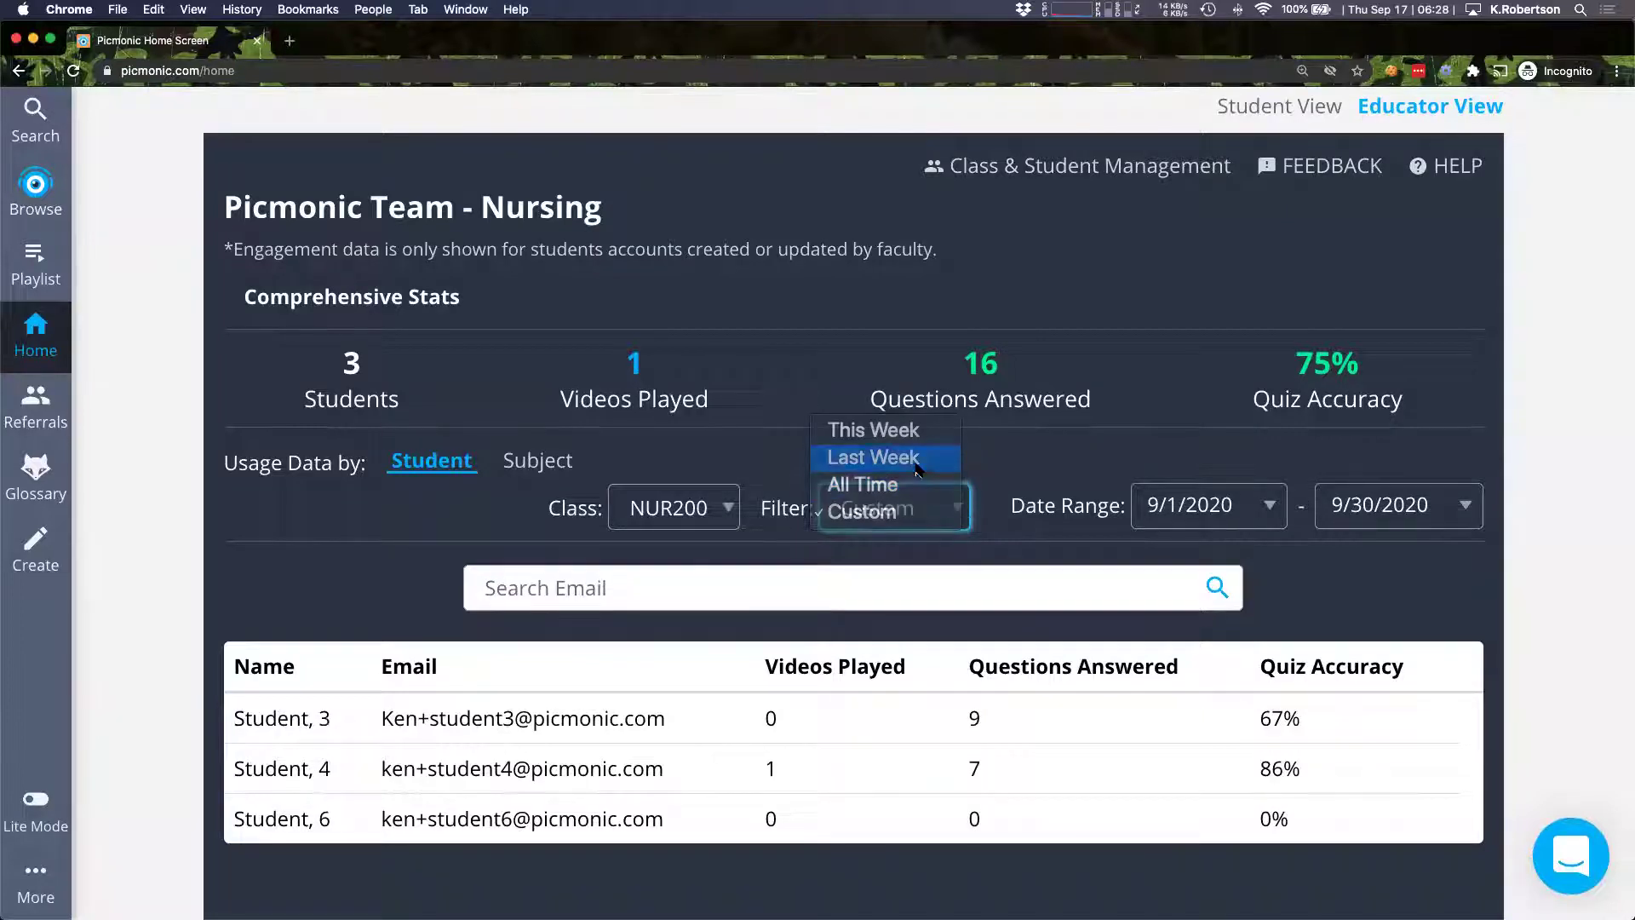
click(918, 460)
Step: Start inviting students from Class & Student Management, and download the CSV template and open it in Excel
click(1031, 165)
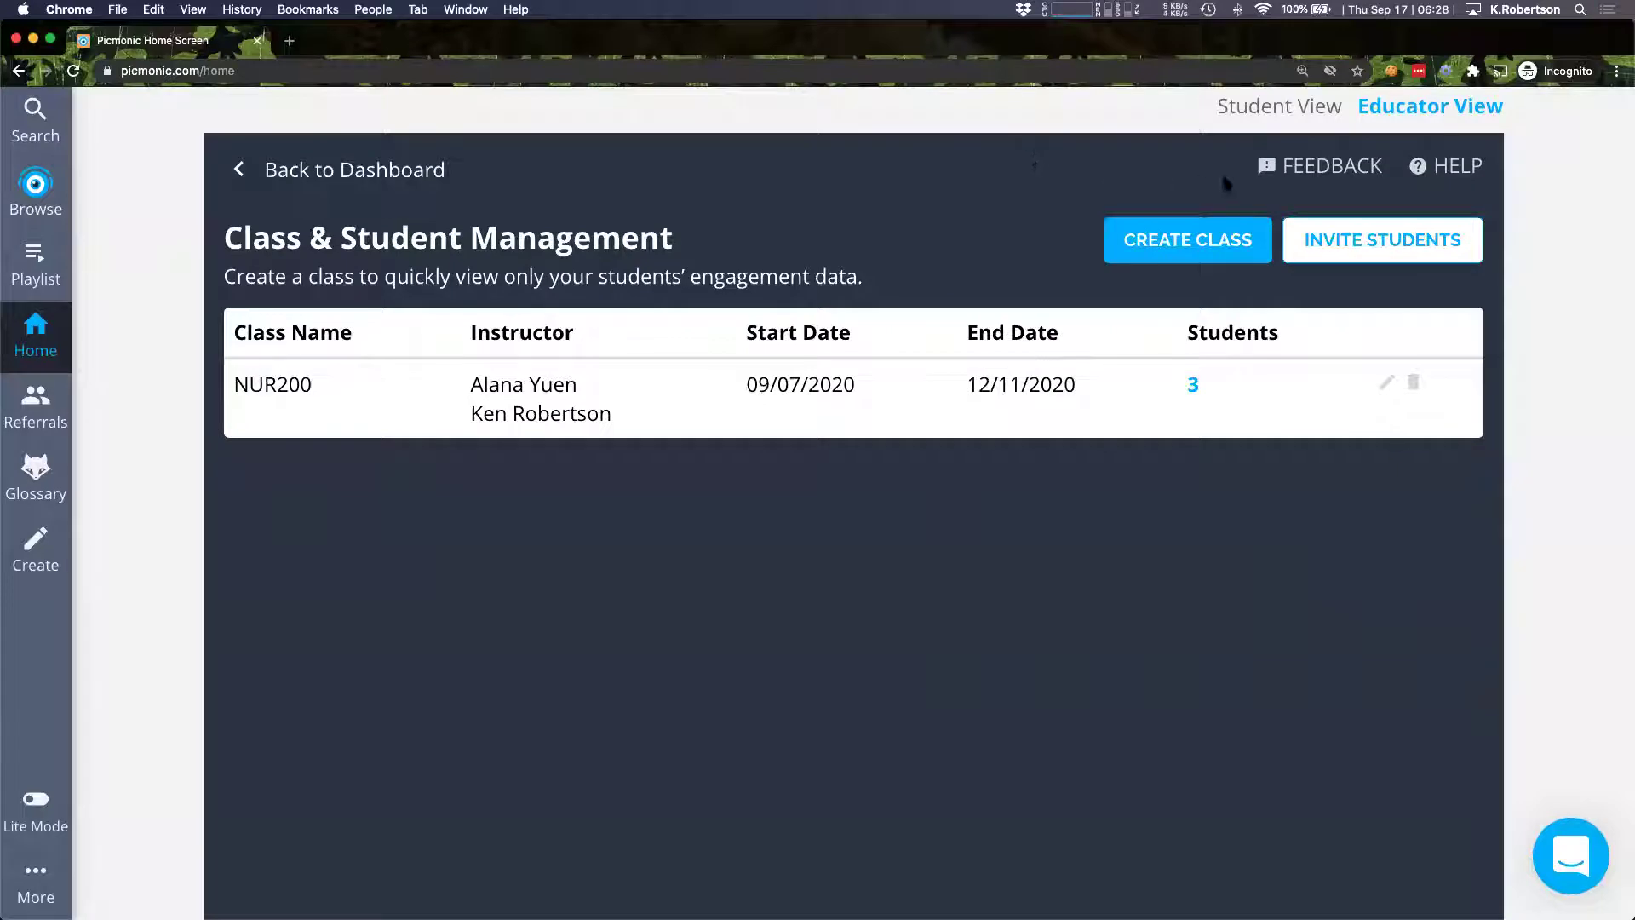
click(1345, 232)
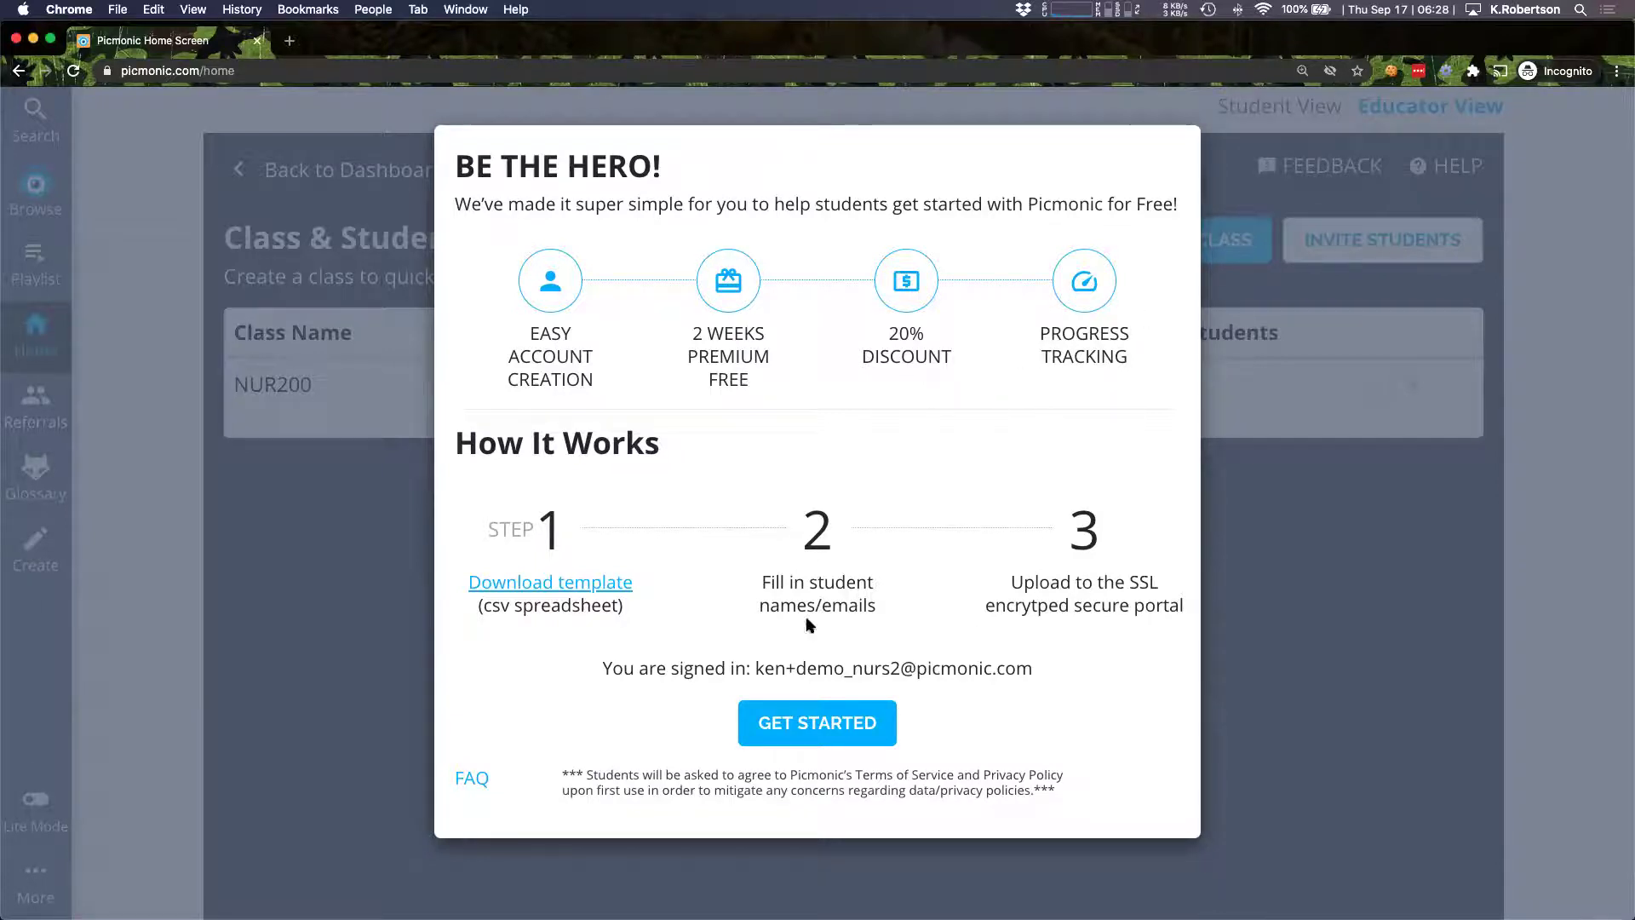
click(826, 720)
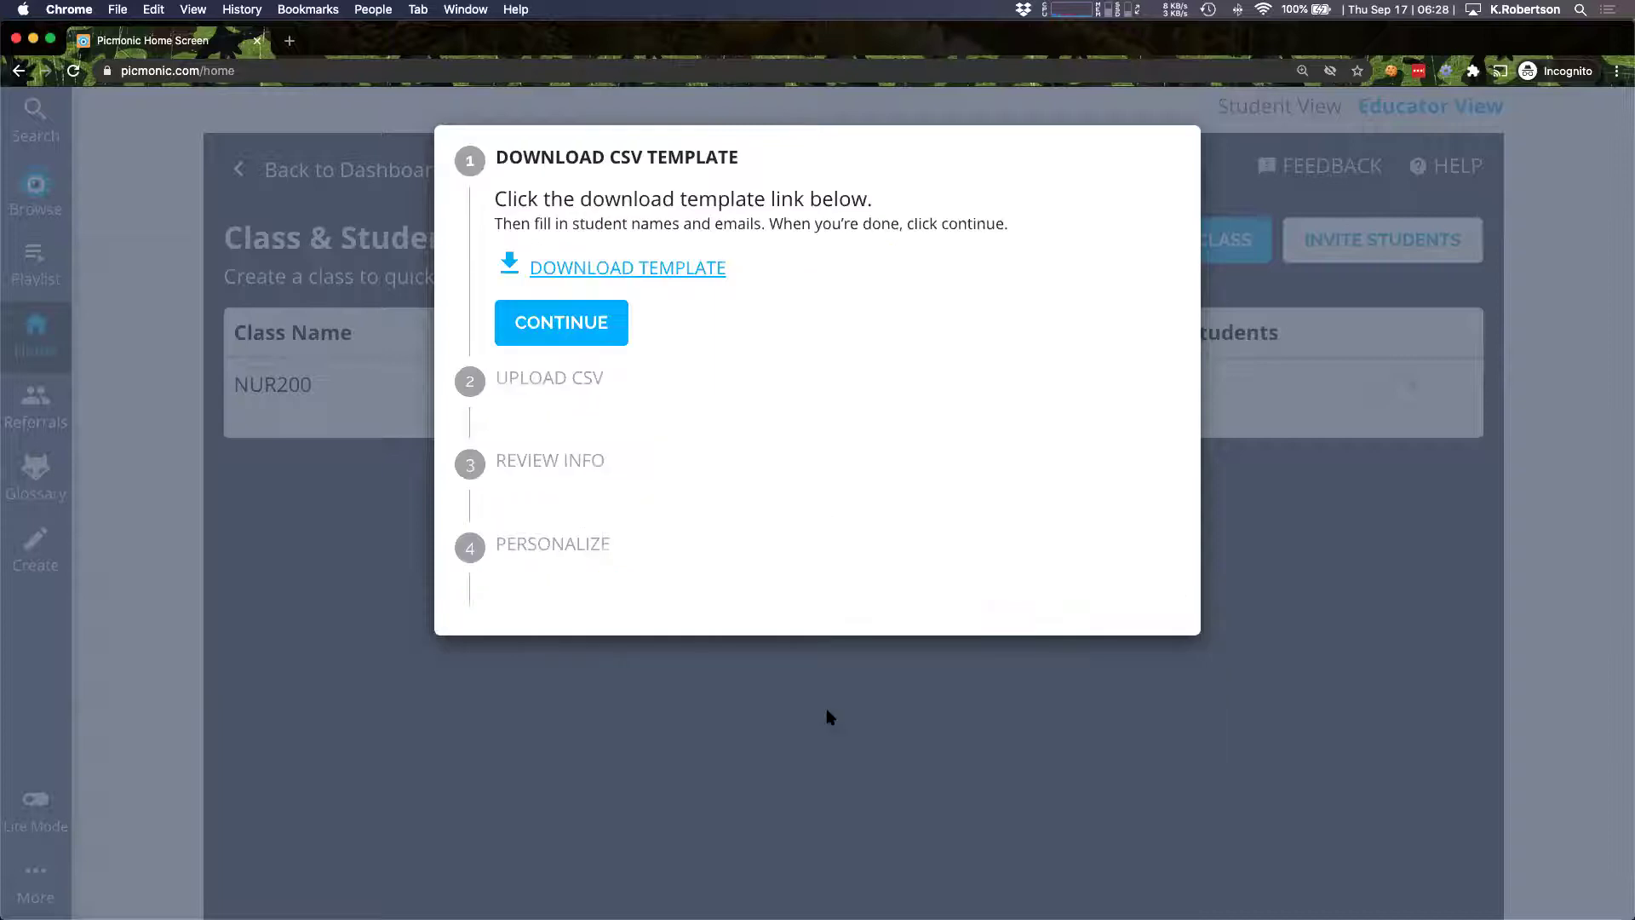
click(588, 268)
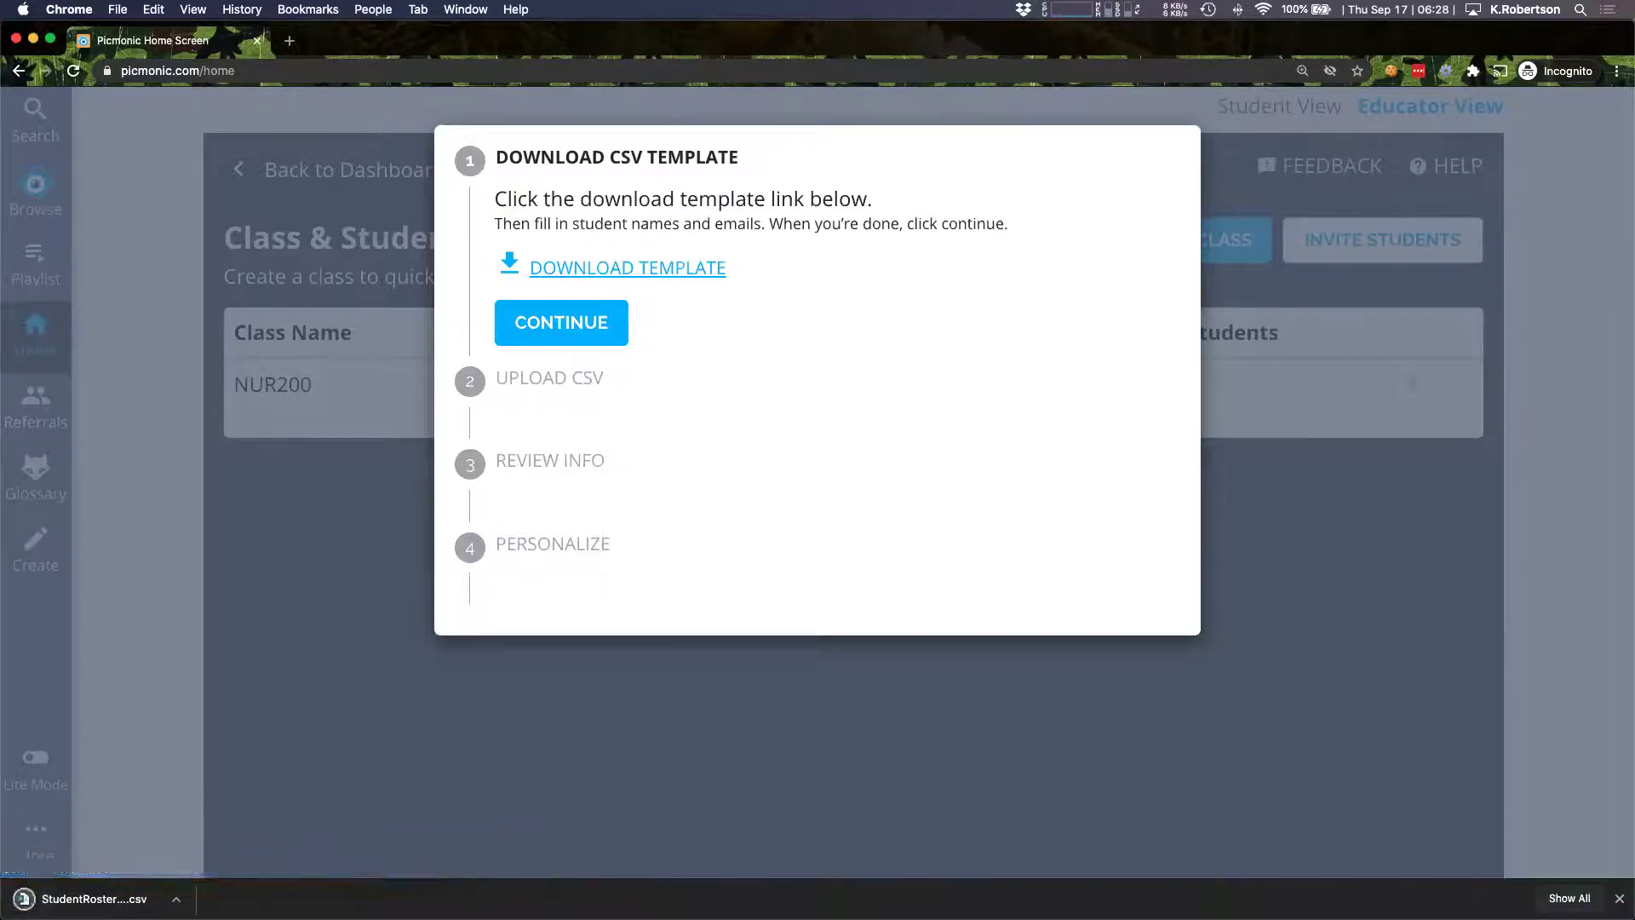
click(94, 899)
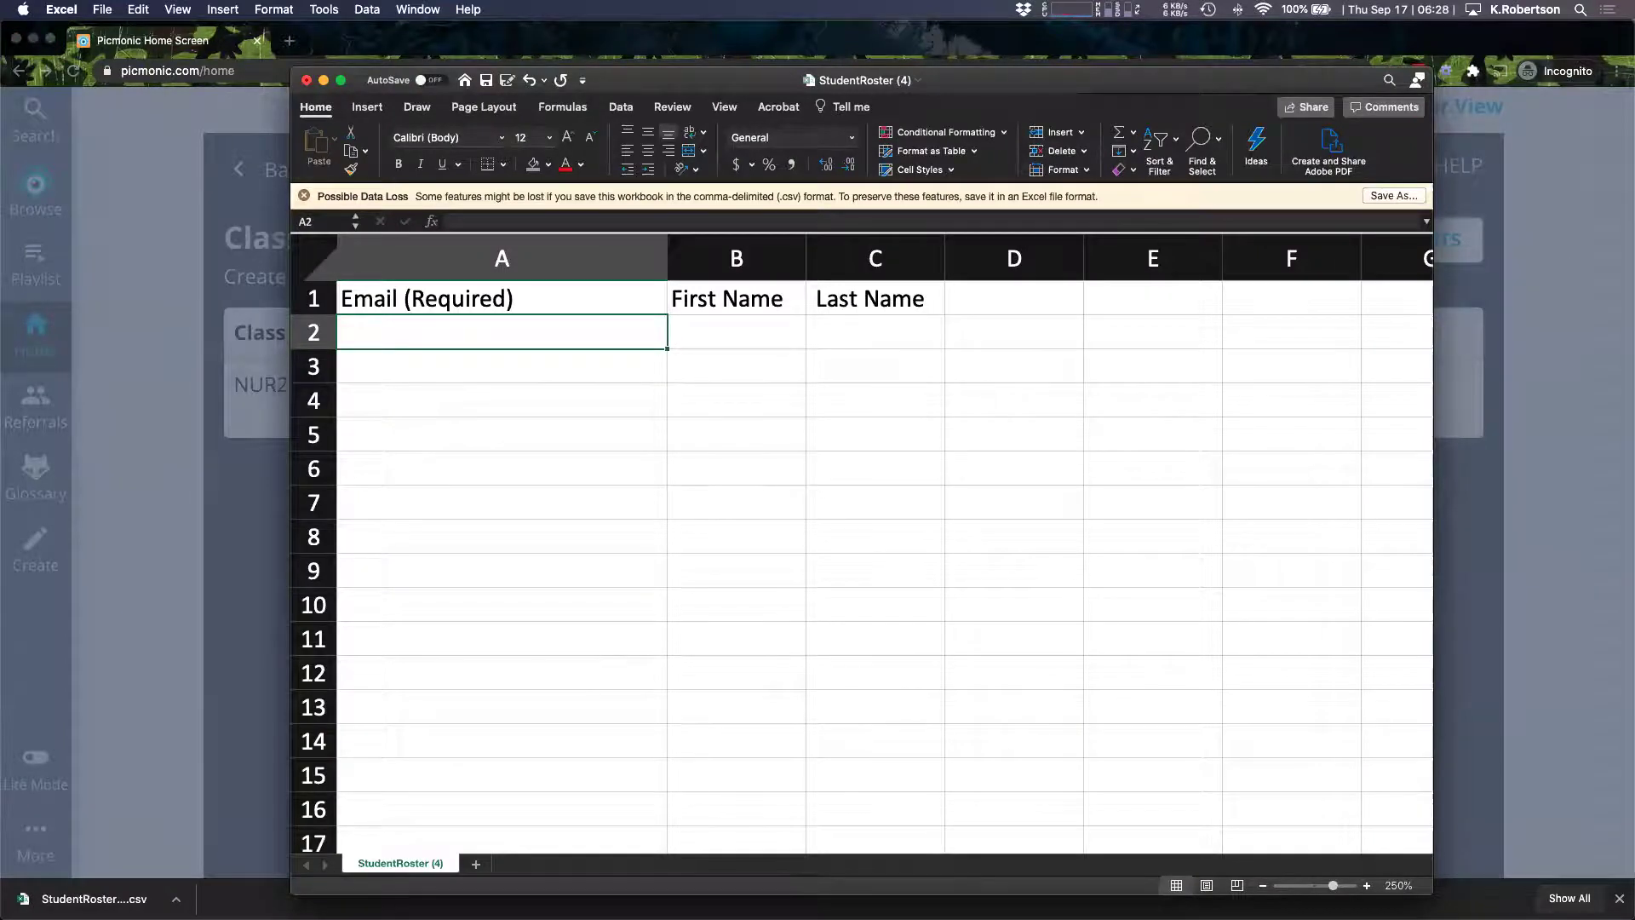
Step: Paste the six students' e-mail addresses into the Email column from cell A2 and save the roster file
key(super+c)
click(606, 350)
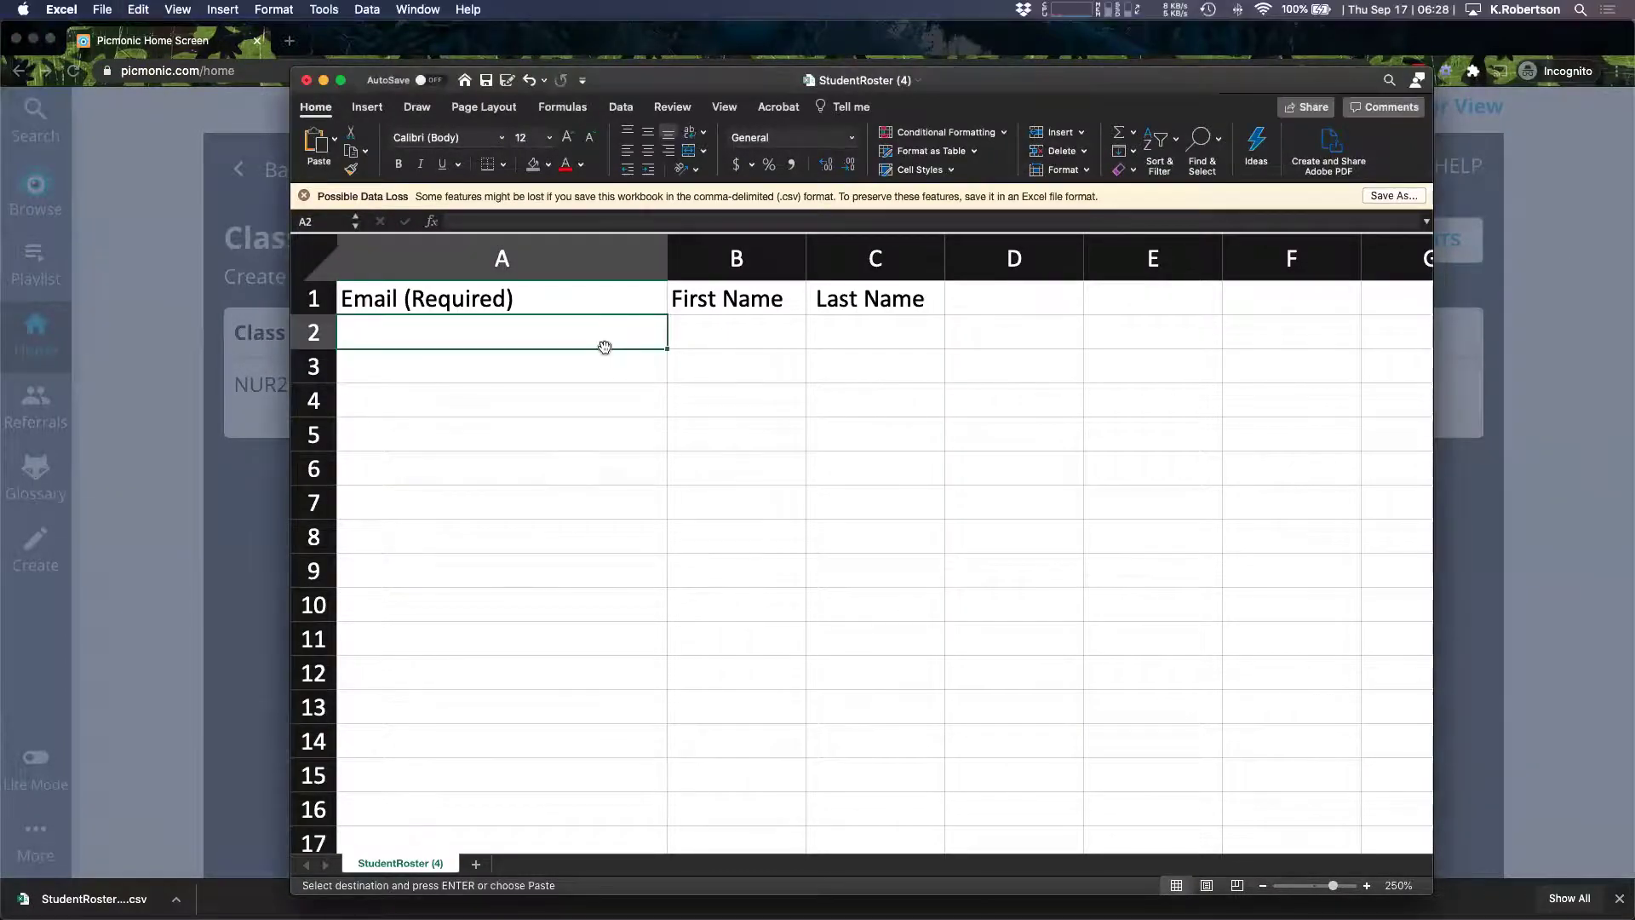
key(super+v)
key(super+s)
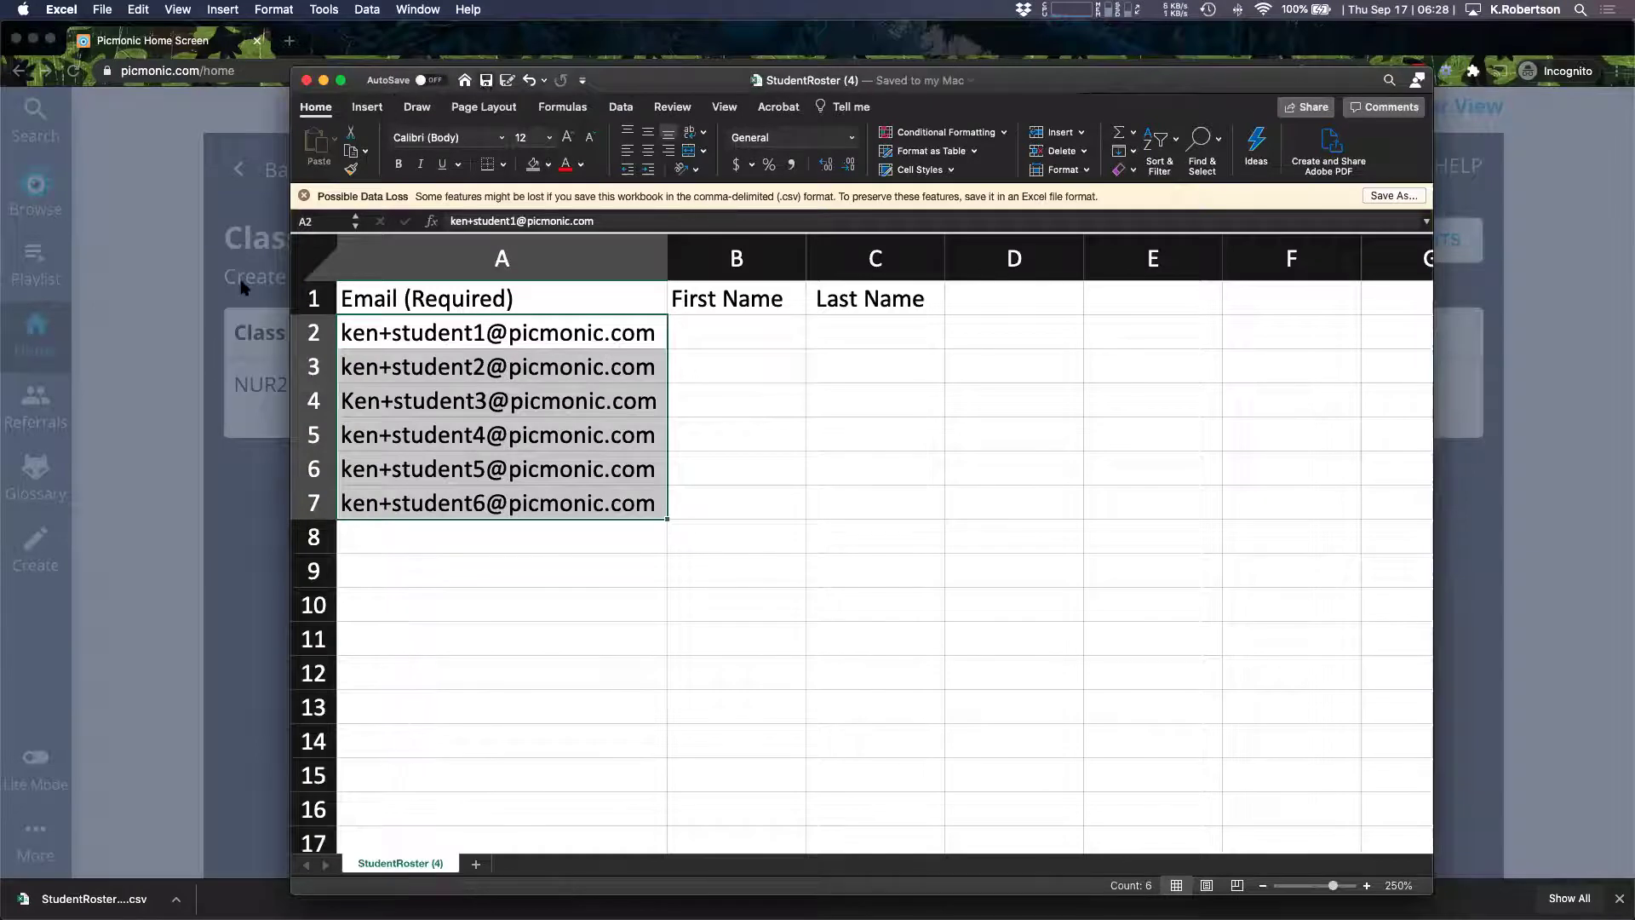
Step: Switch back to the Picmonic invitation in Chrome and try to upload a student roster CSV
click(243, 288)
click(591, 334)
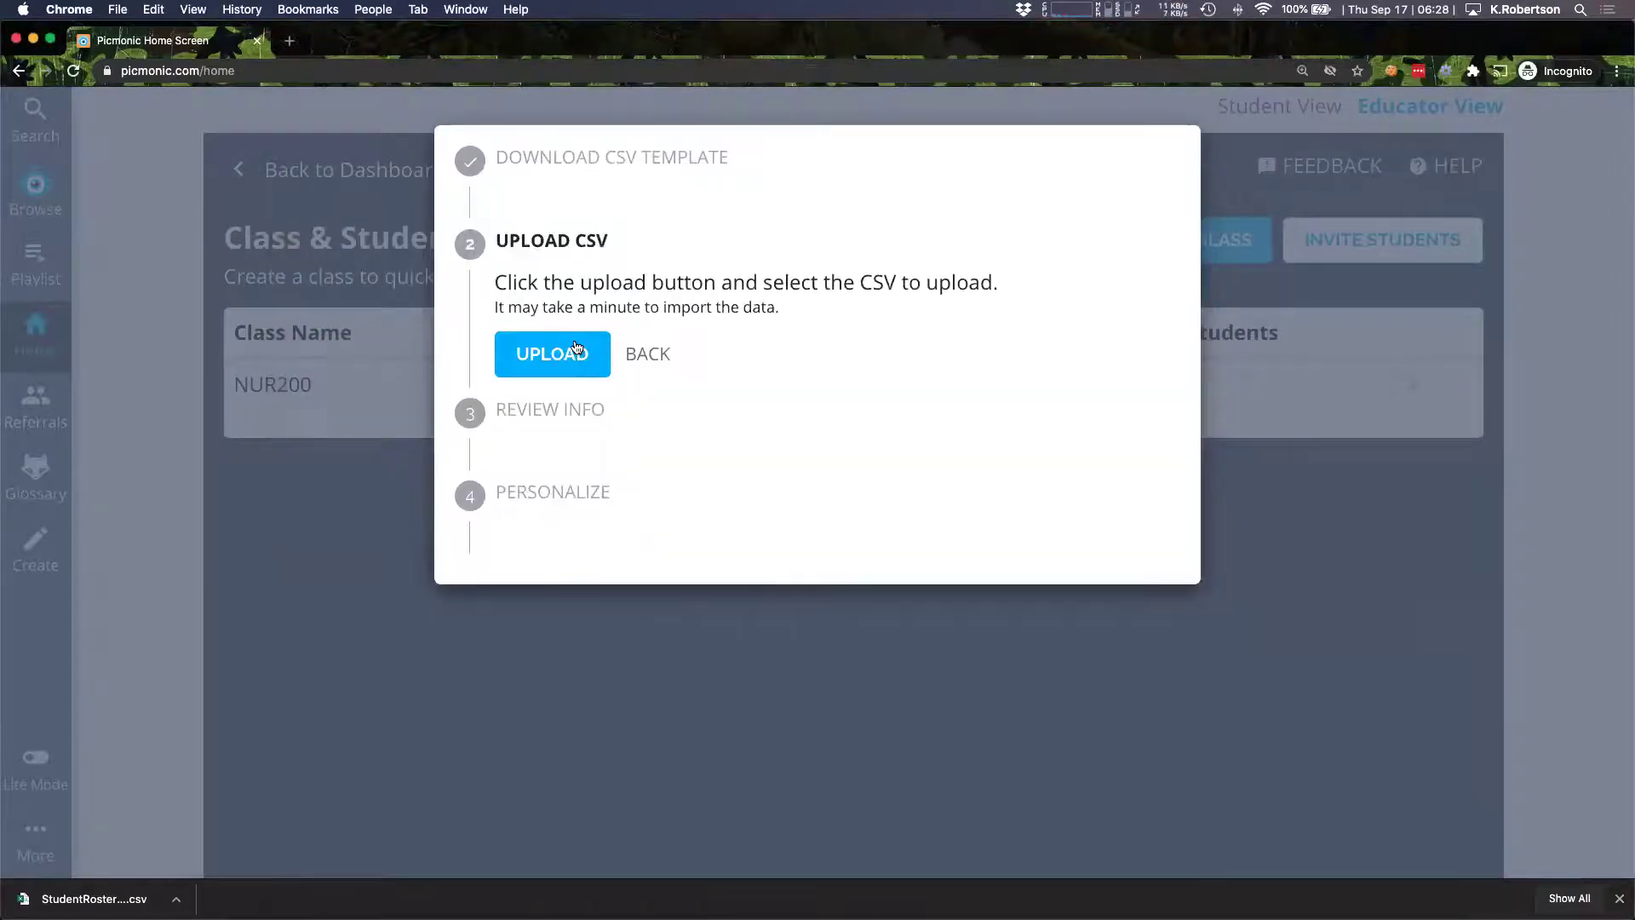
click(576, 347)
double_click(434, 165)
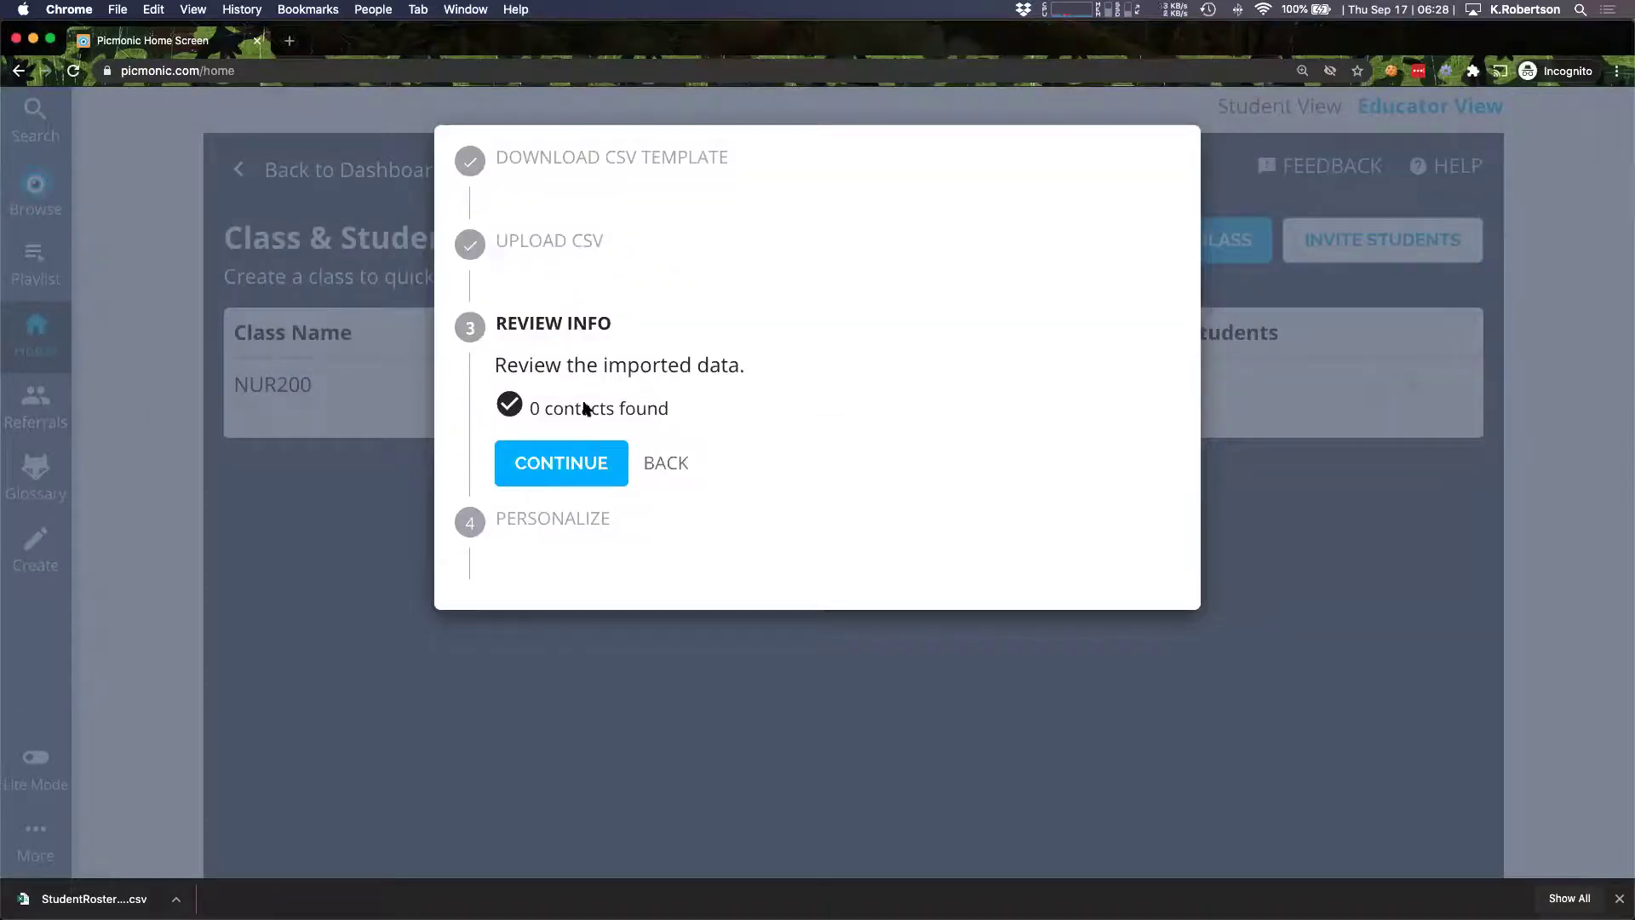
click(665, 463)
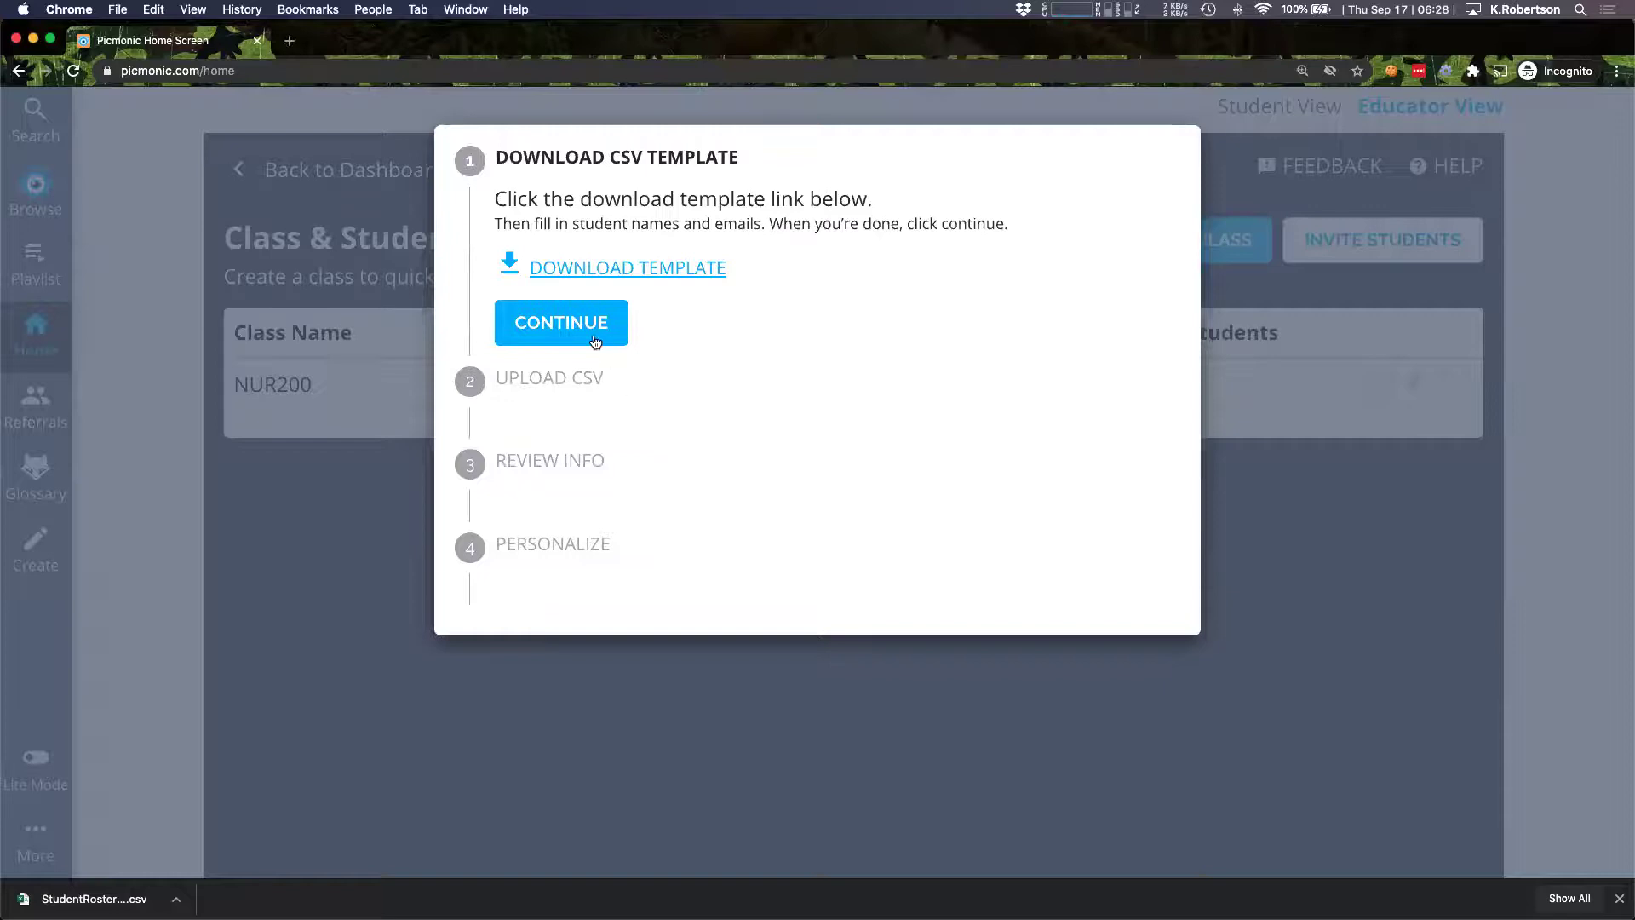
Step: Proceed to the CSV upload and import the roster file filled with the students' e-mail addresses
click(595, 342)
click(580, 368)
click(477, 158)
double_click(474, 161)
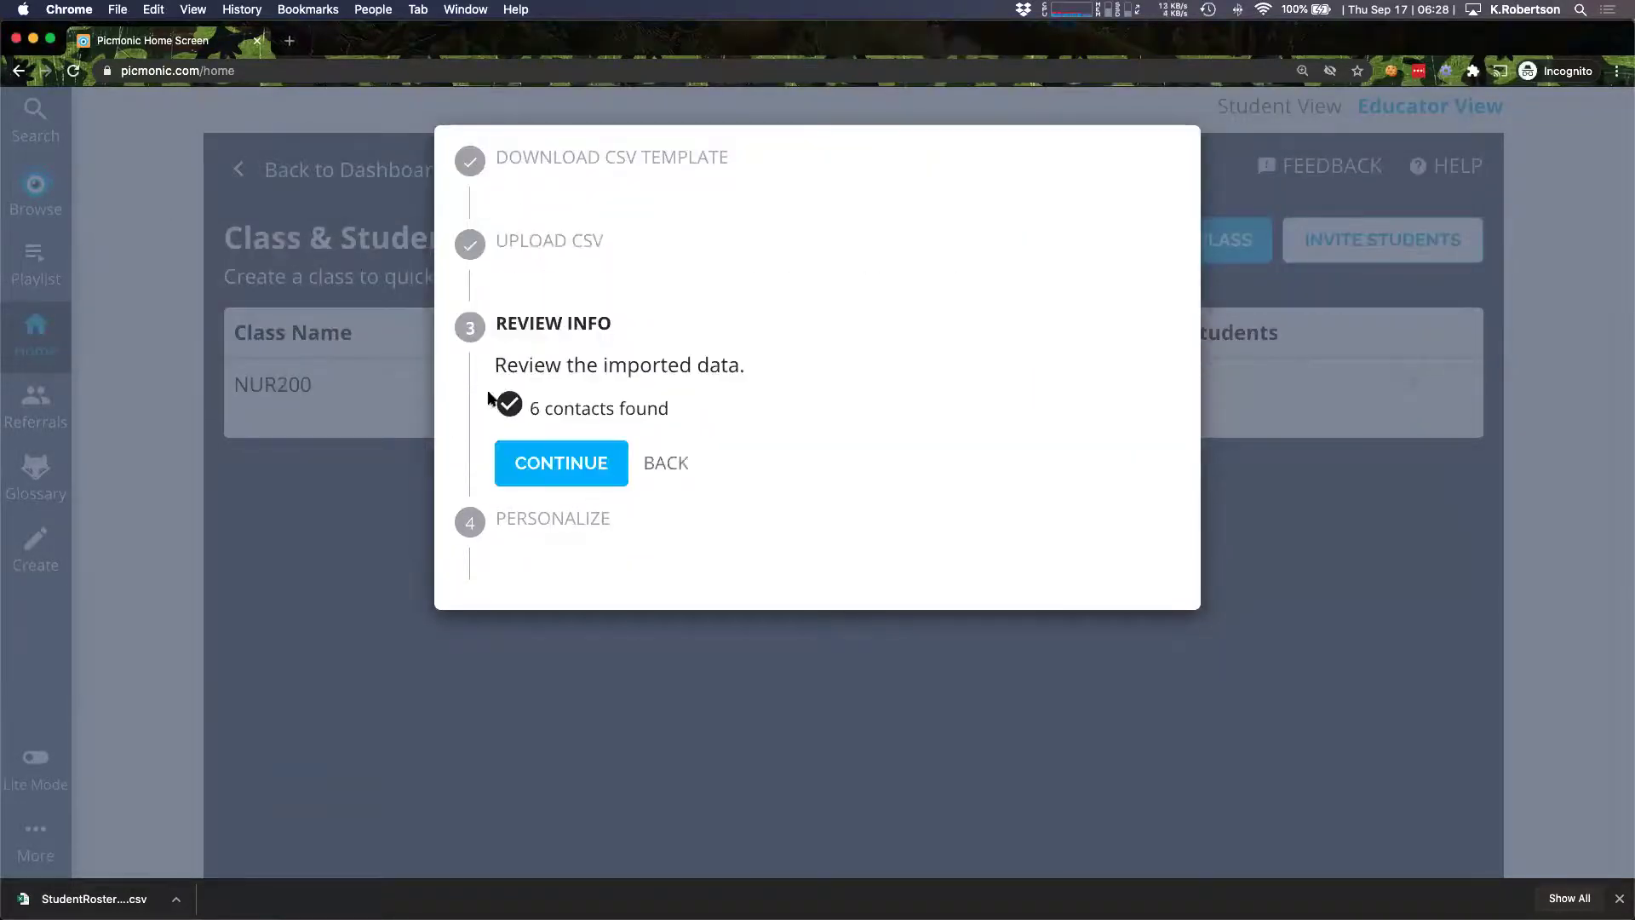
Step: Accept the imported contacts and enter the professor's title and surname as the sender of the invitation
click(594, 457)
double_click(533, 526)
text(Professor Robertson)
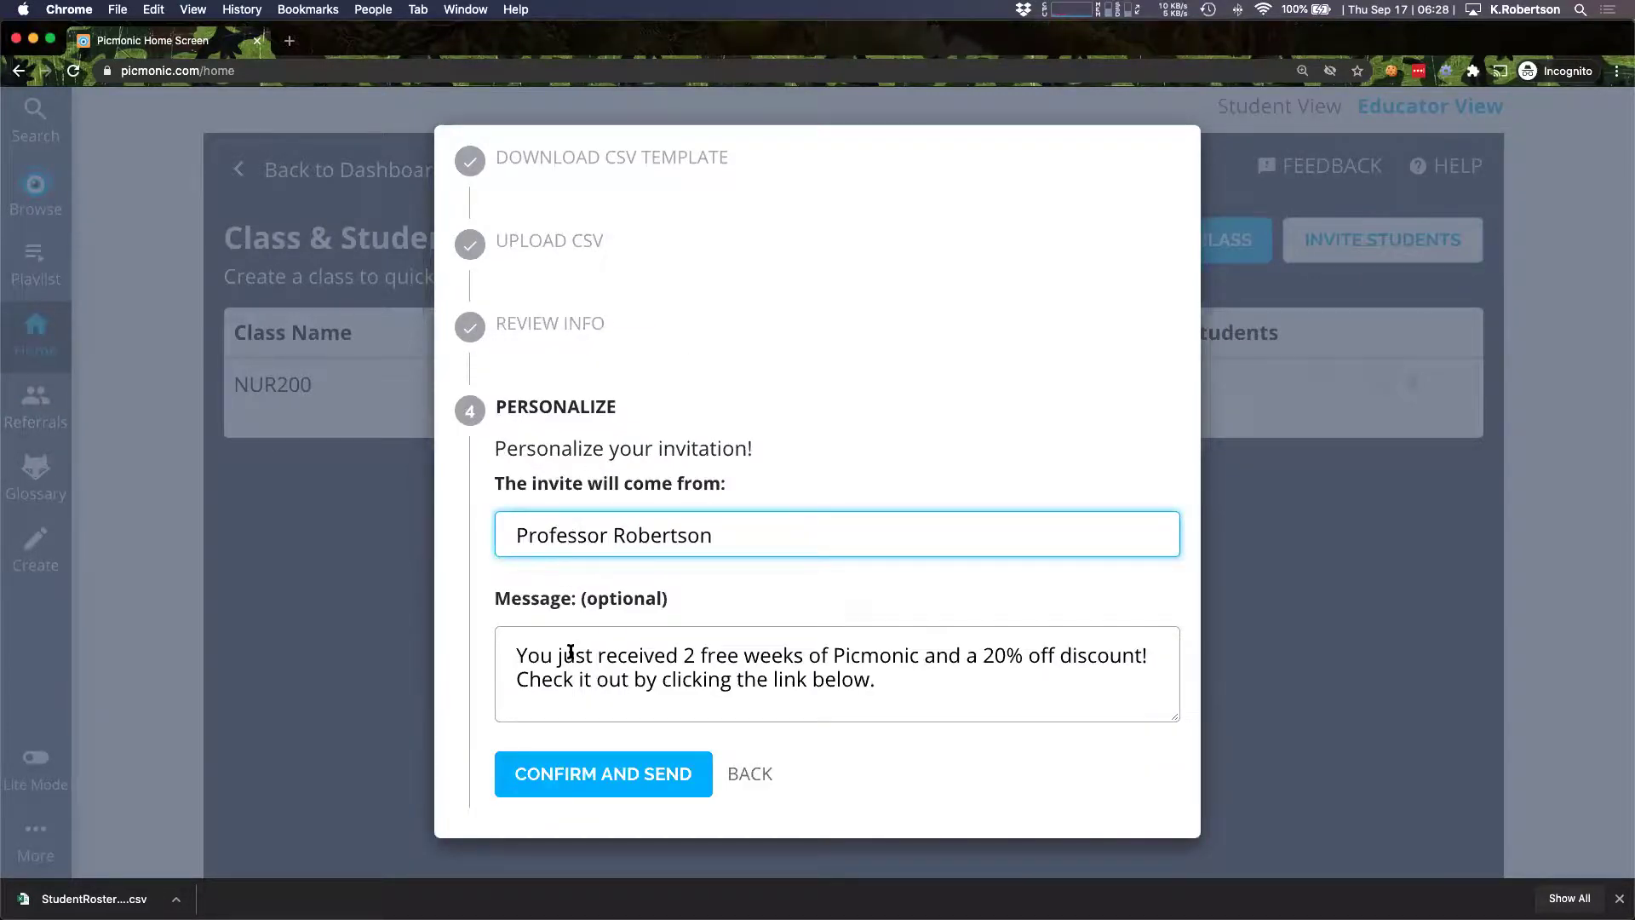
Step: Add "Please check this out!" at the beginning of the invitation message and send the invitations
click(516, 656)
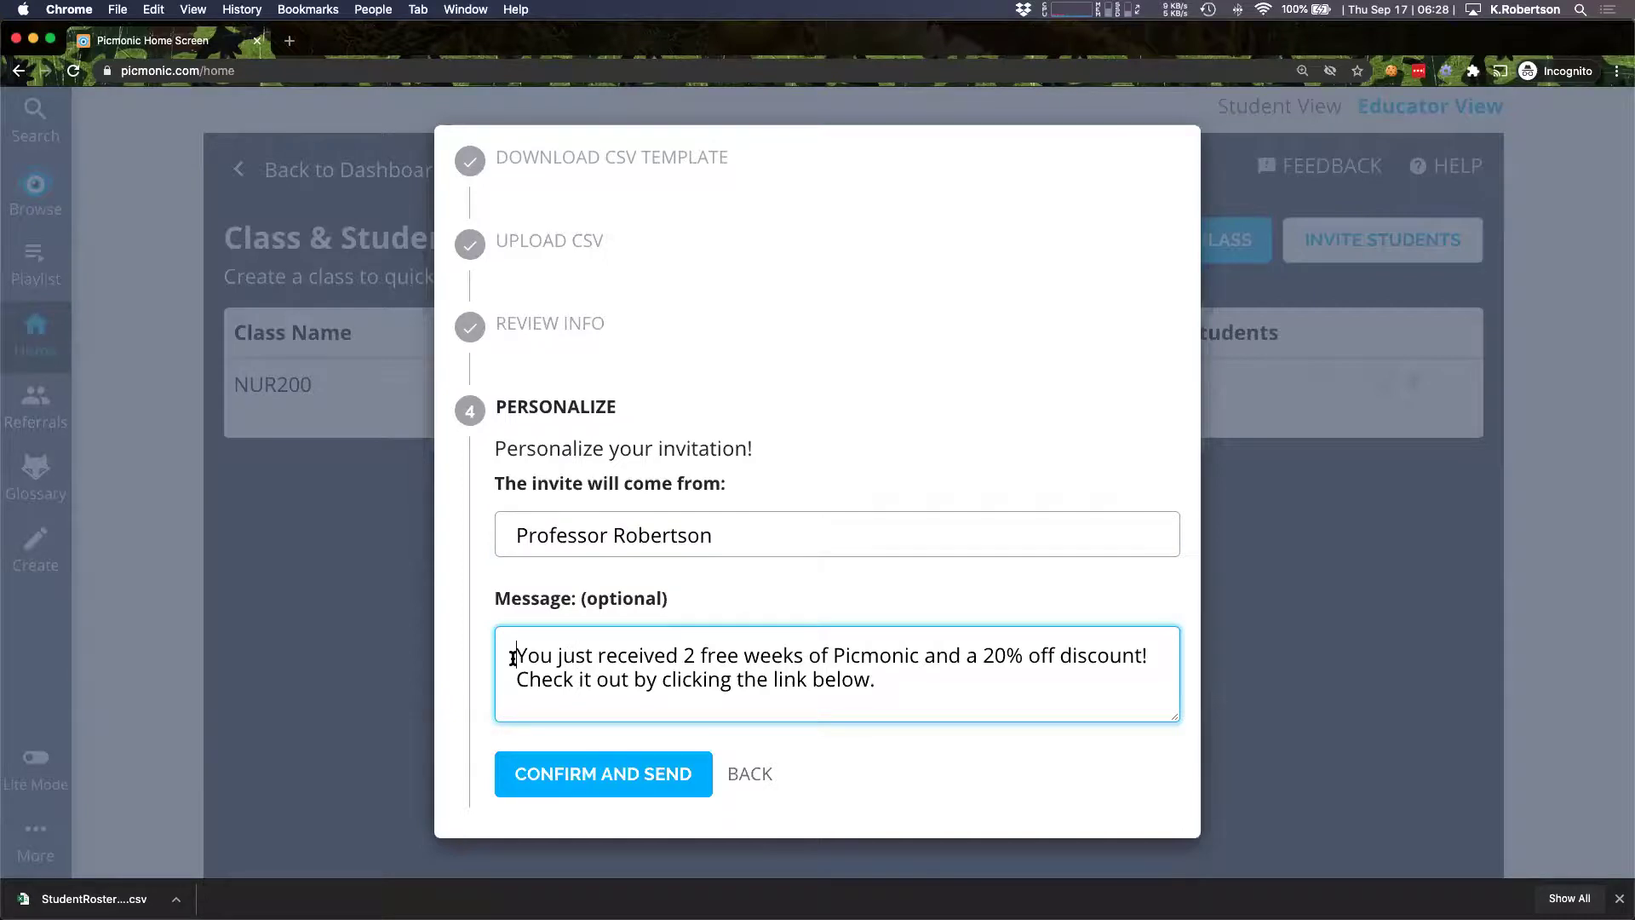
text(Please check this out!)
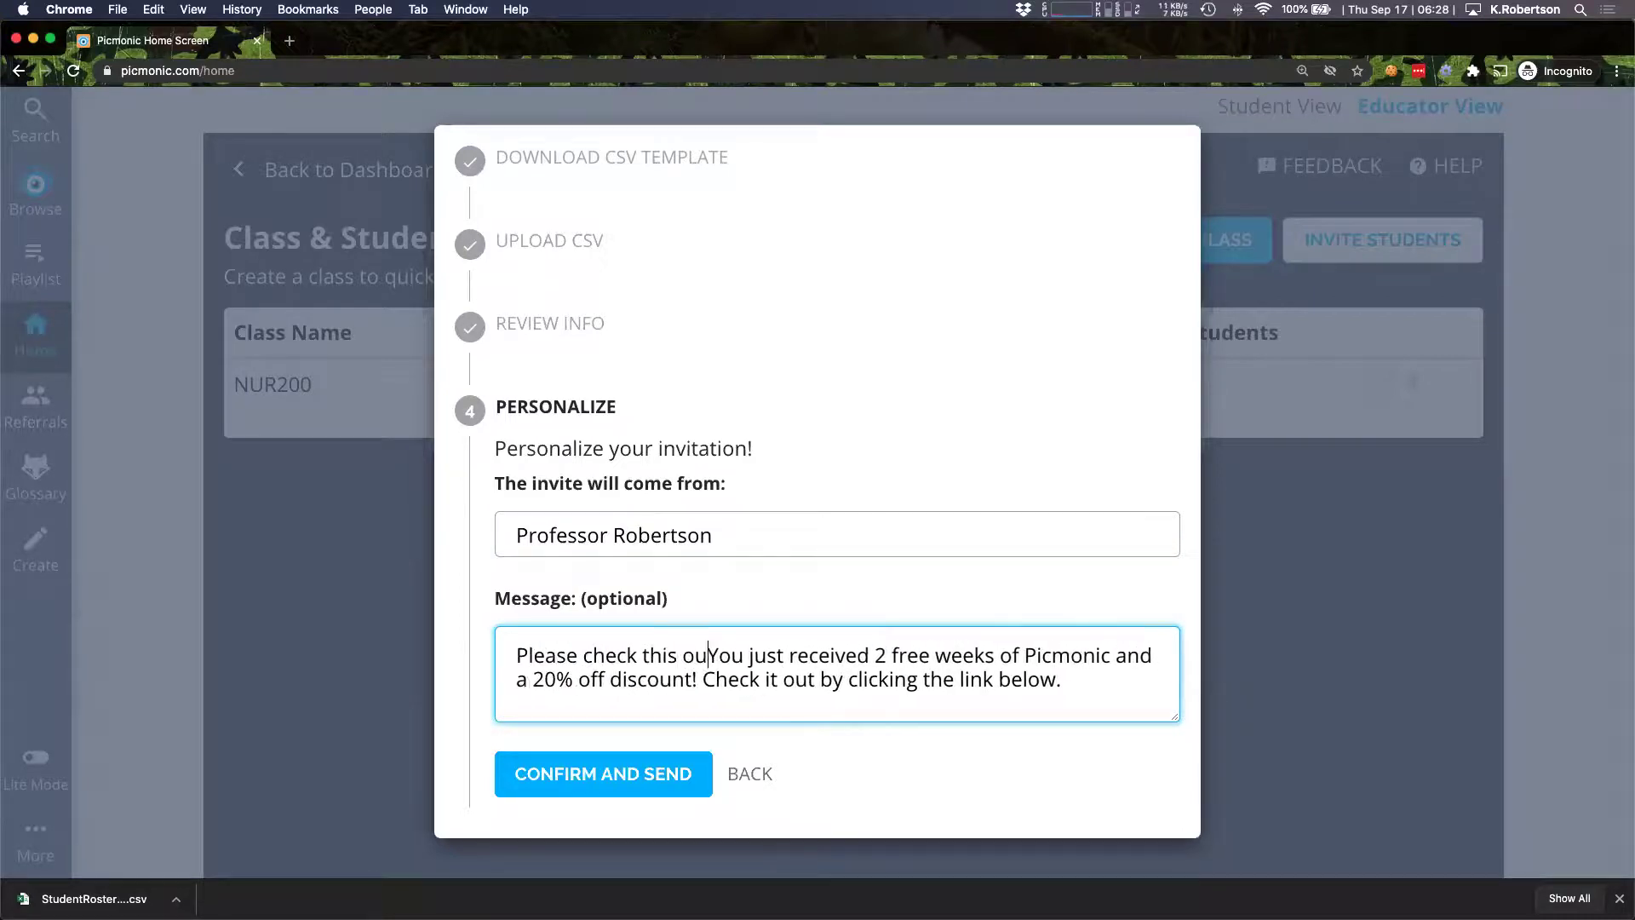
click(527, 764)
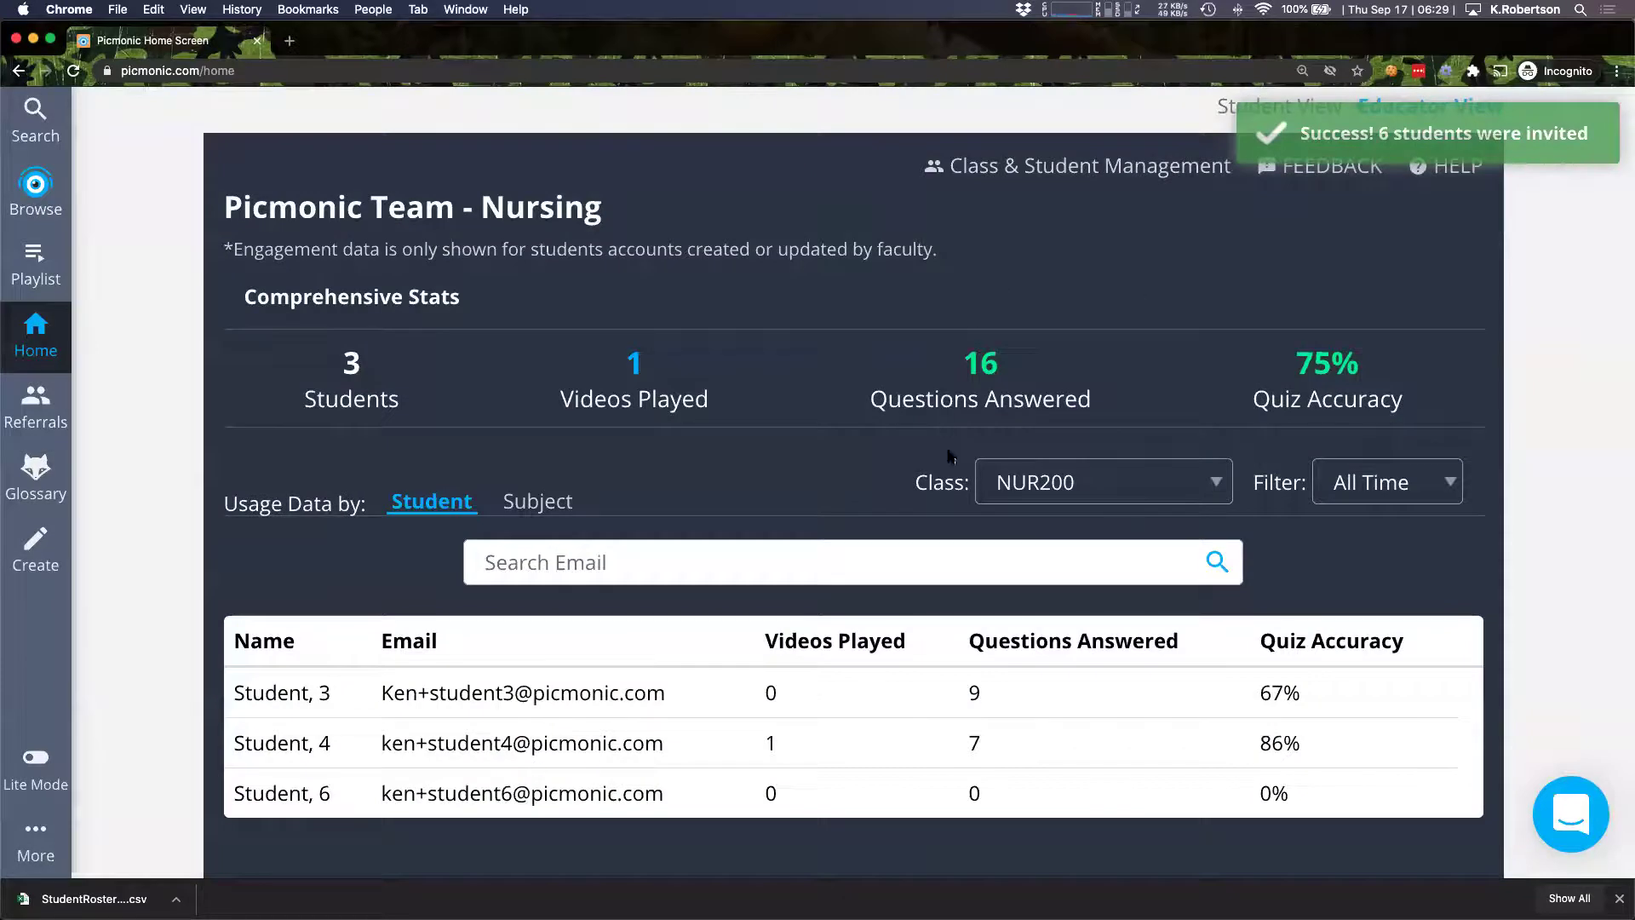
Step: Switch the usage data to the class dated 09/17/20 and examine its students' engagement figures
click(986, 487)
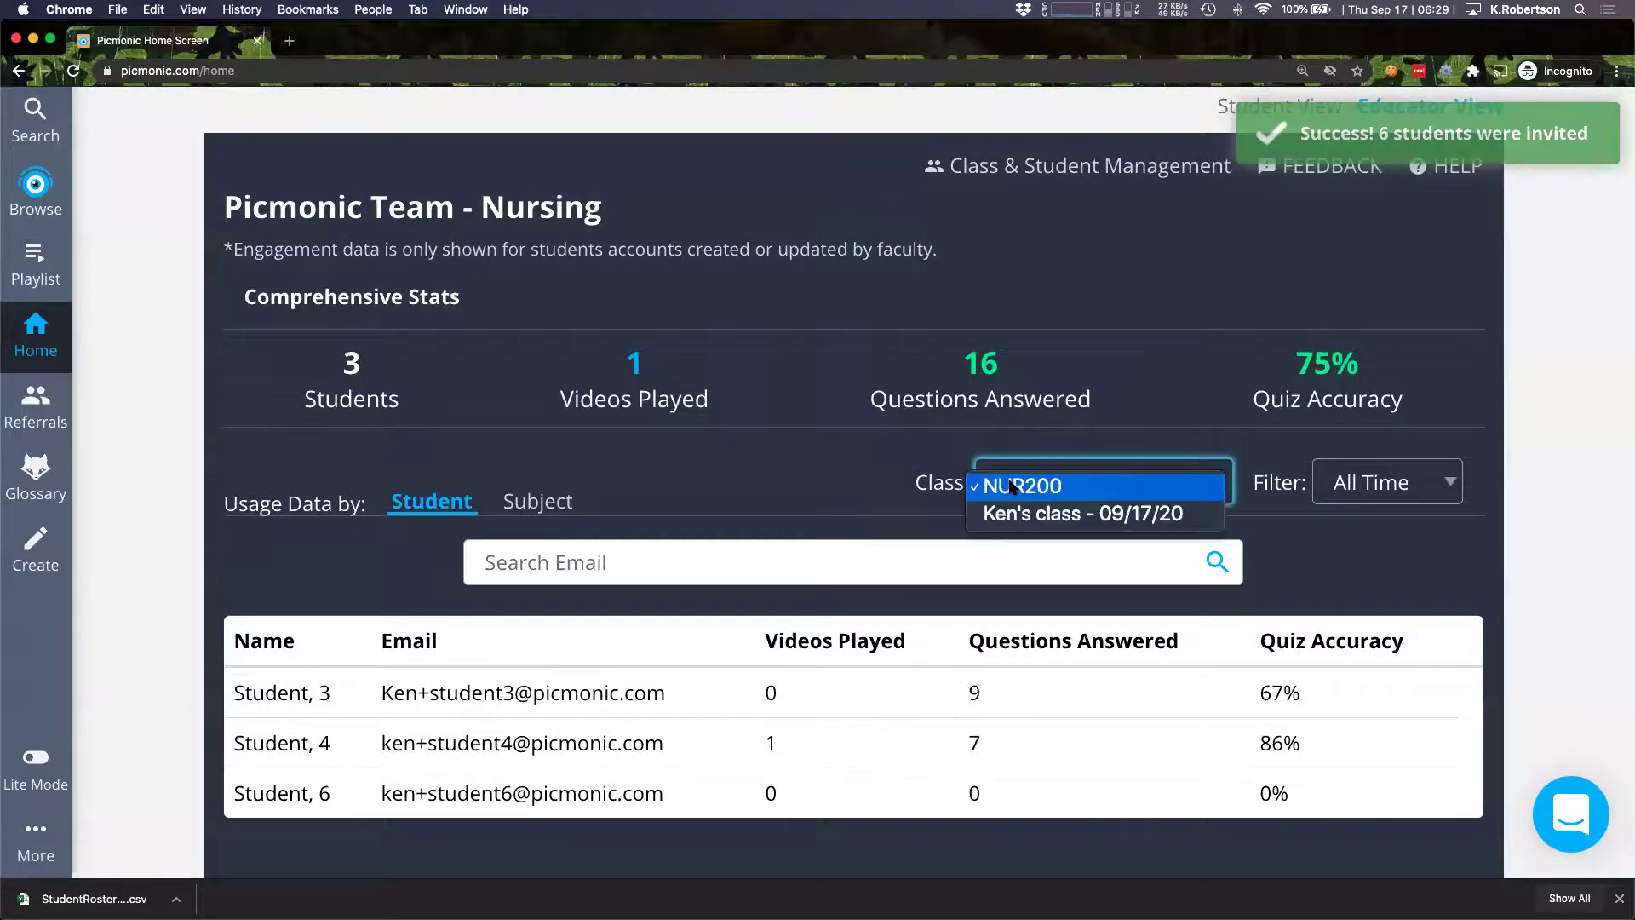
click(1080, 516)
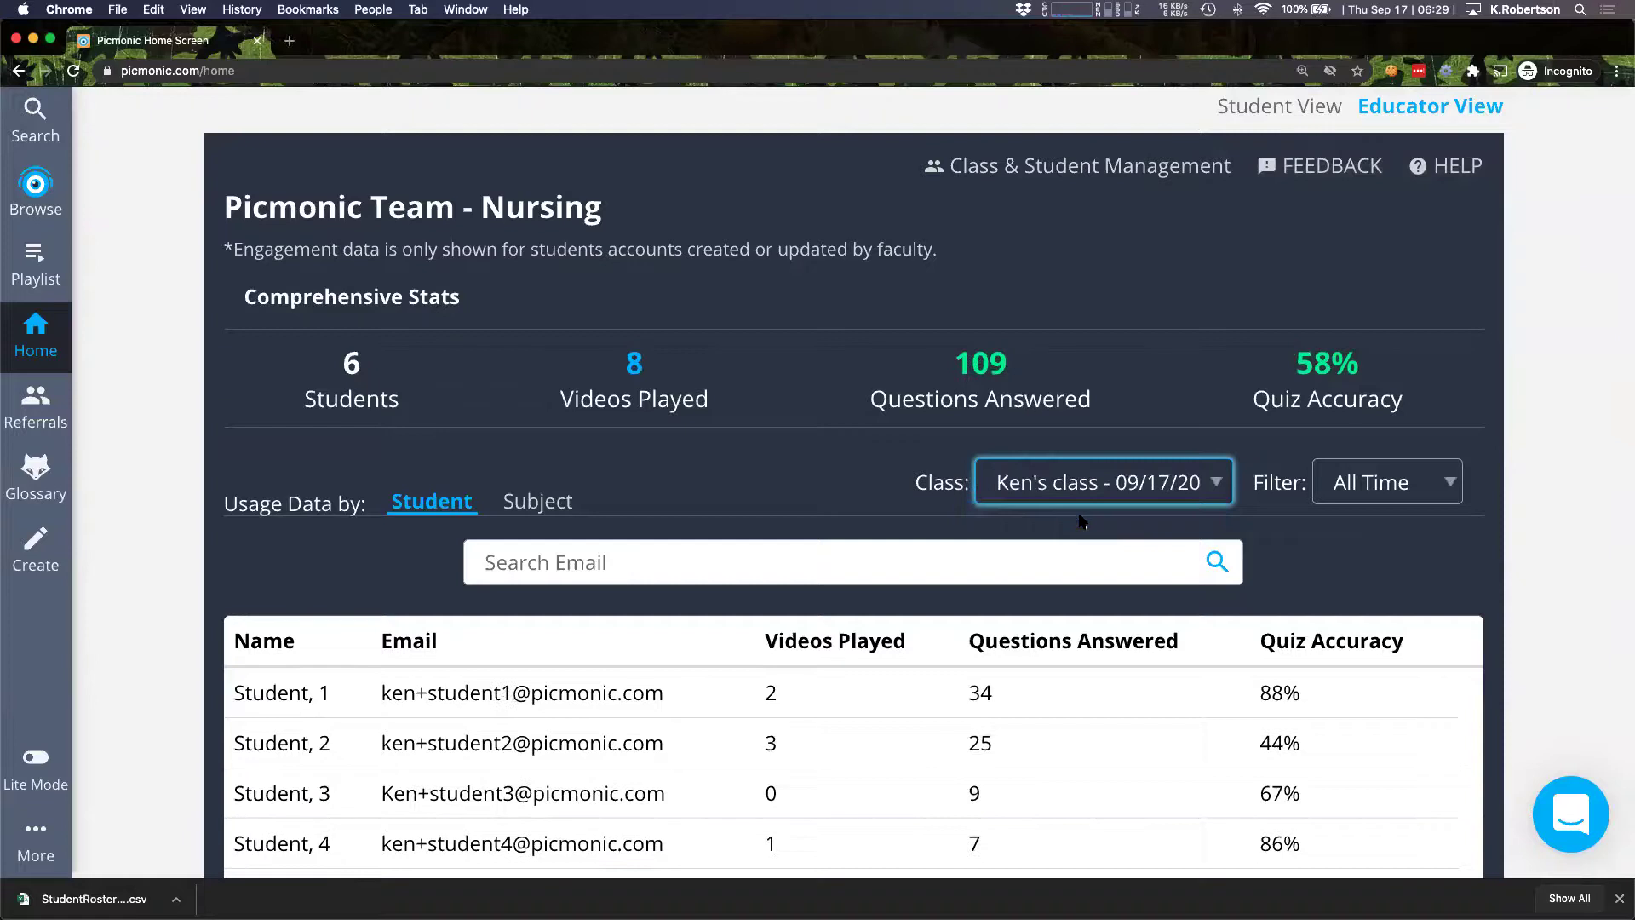
scroll(1070, 515, down, 3)
scroll(1070, 516, up, 3)
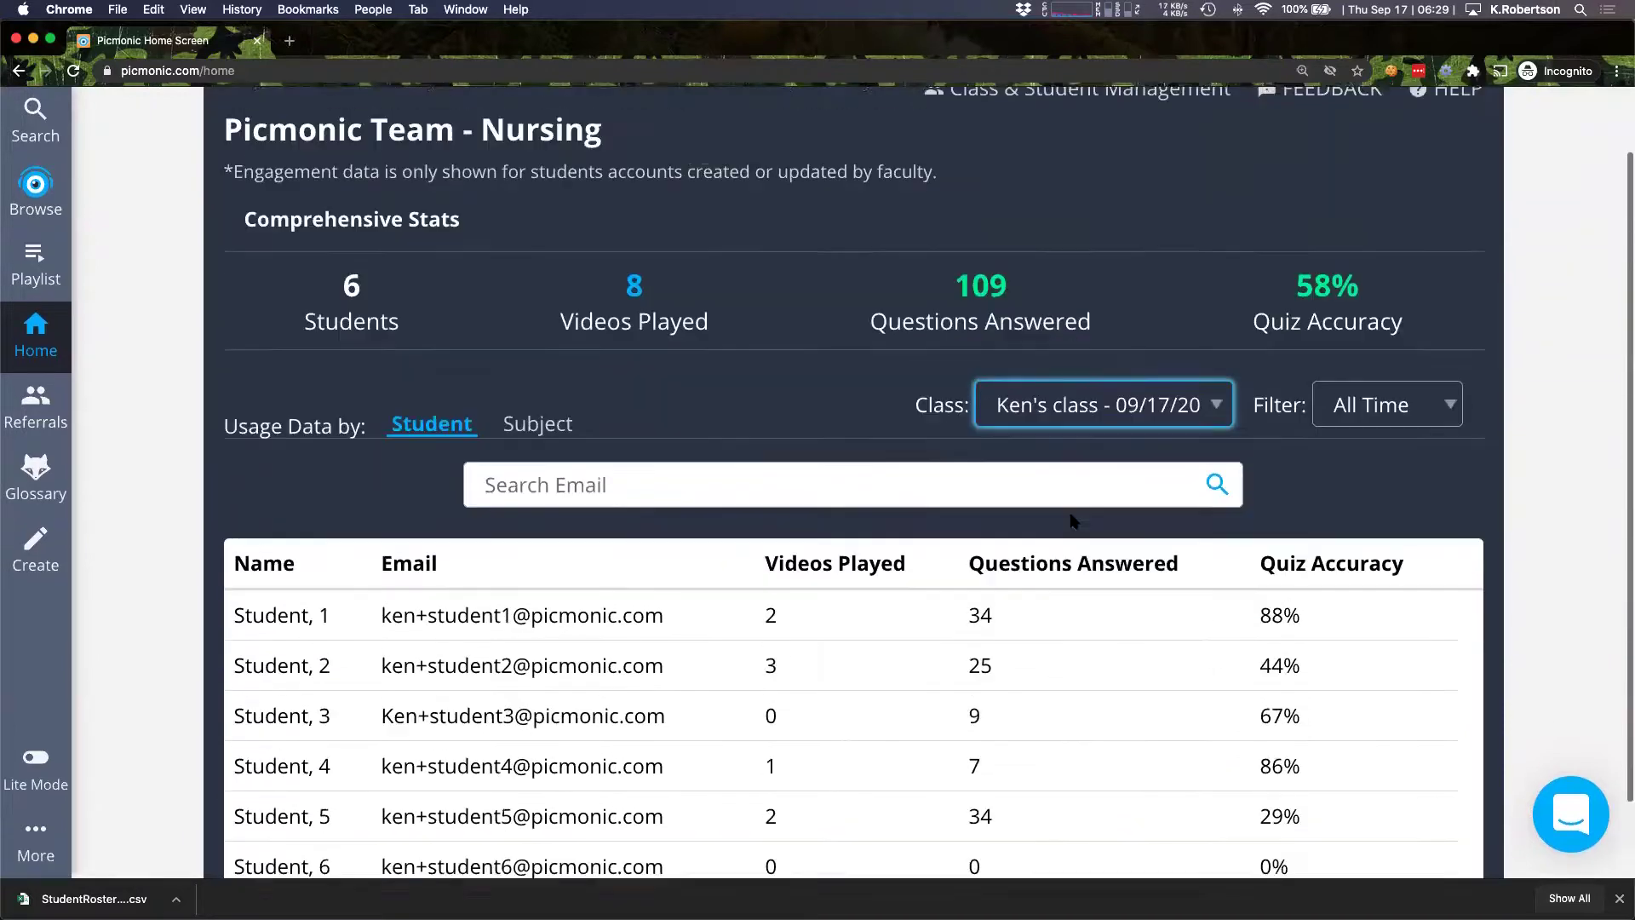
click(537, 747)
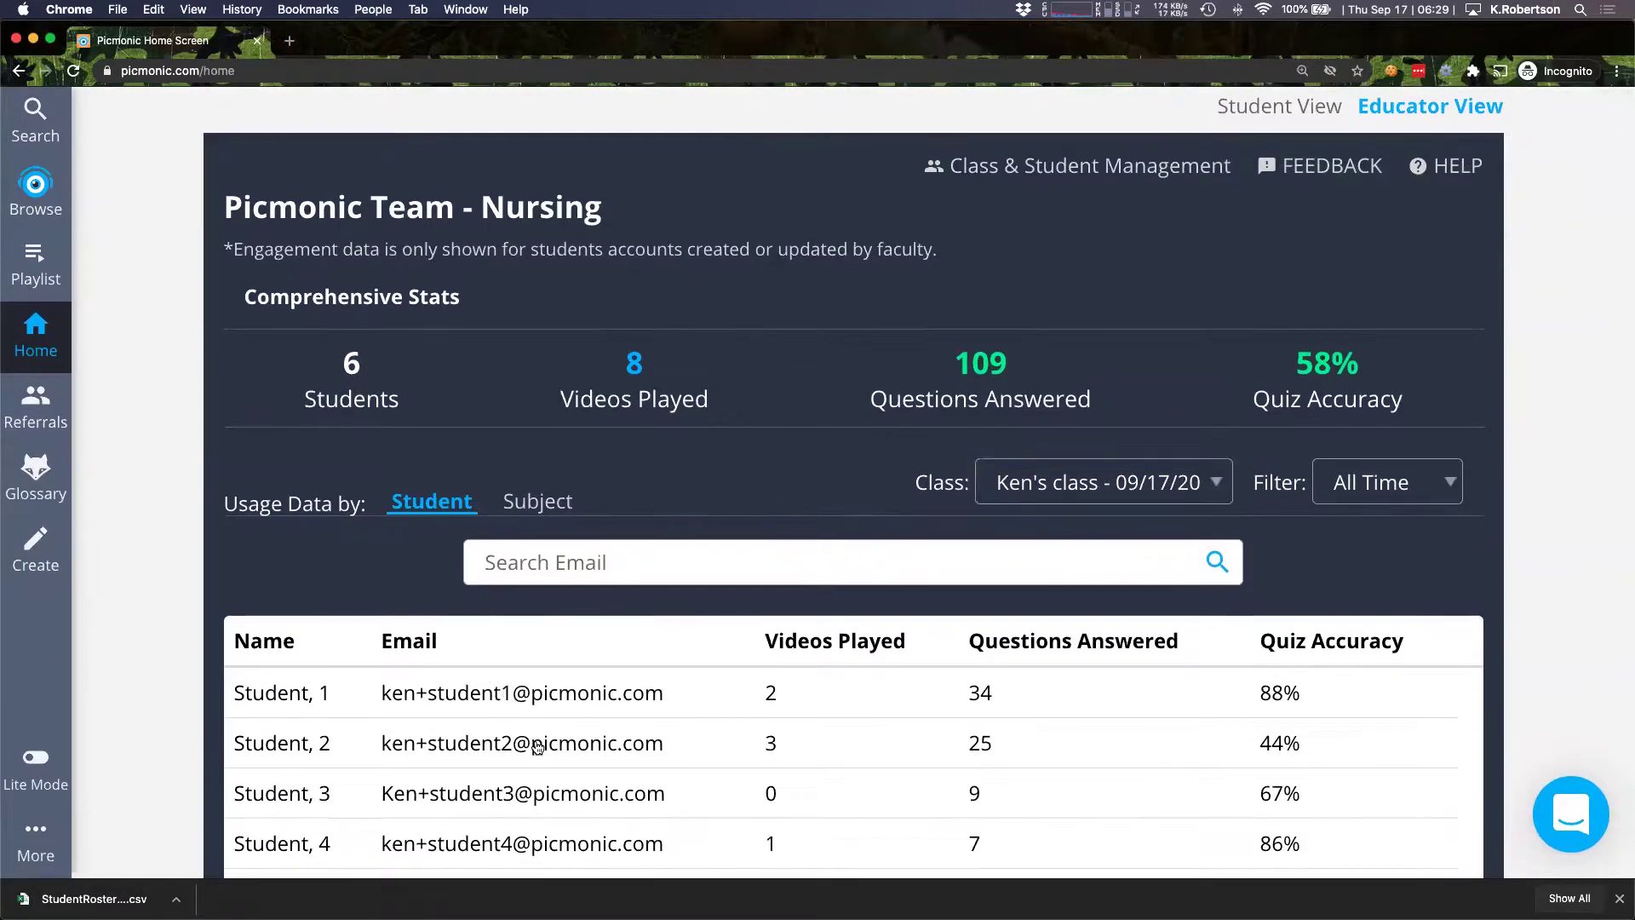
click(682, 434)
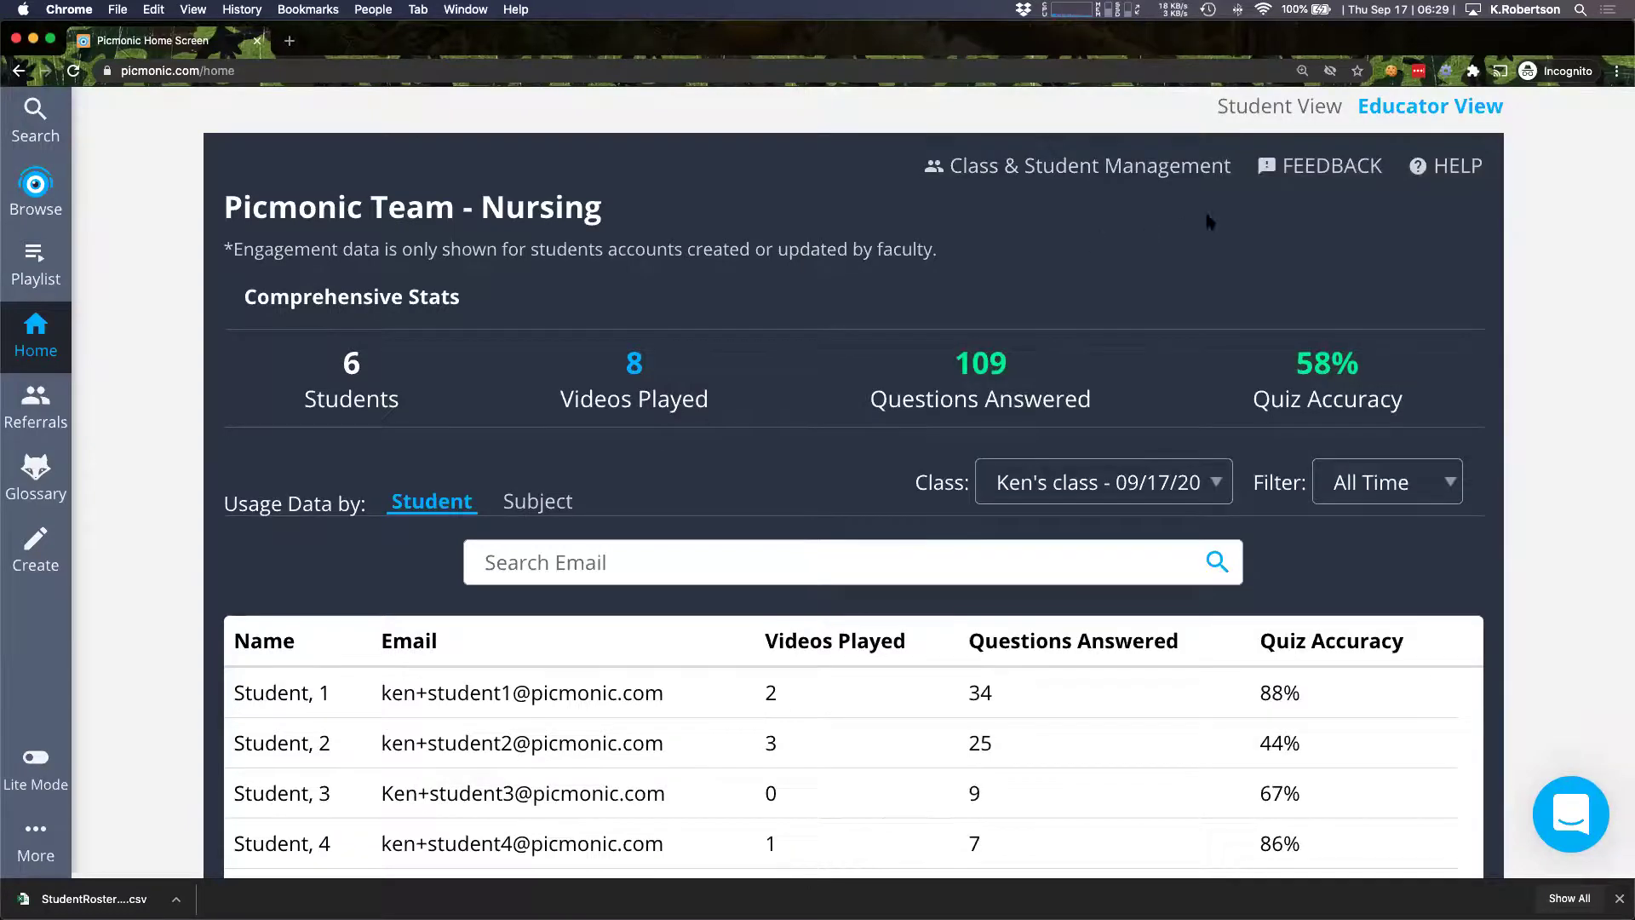